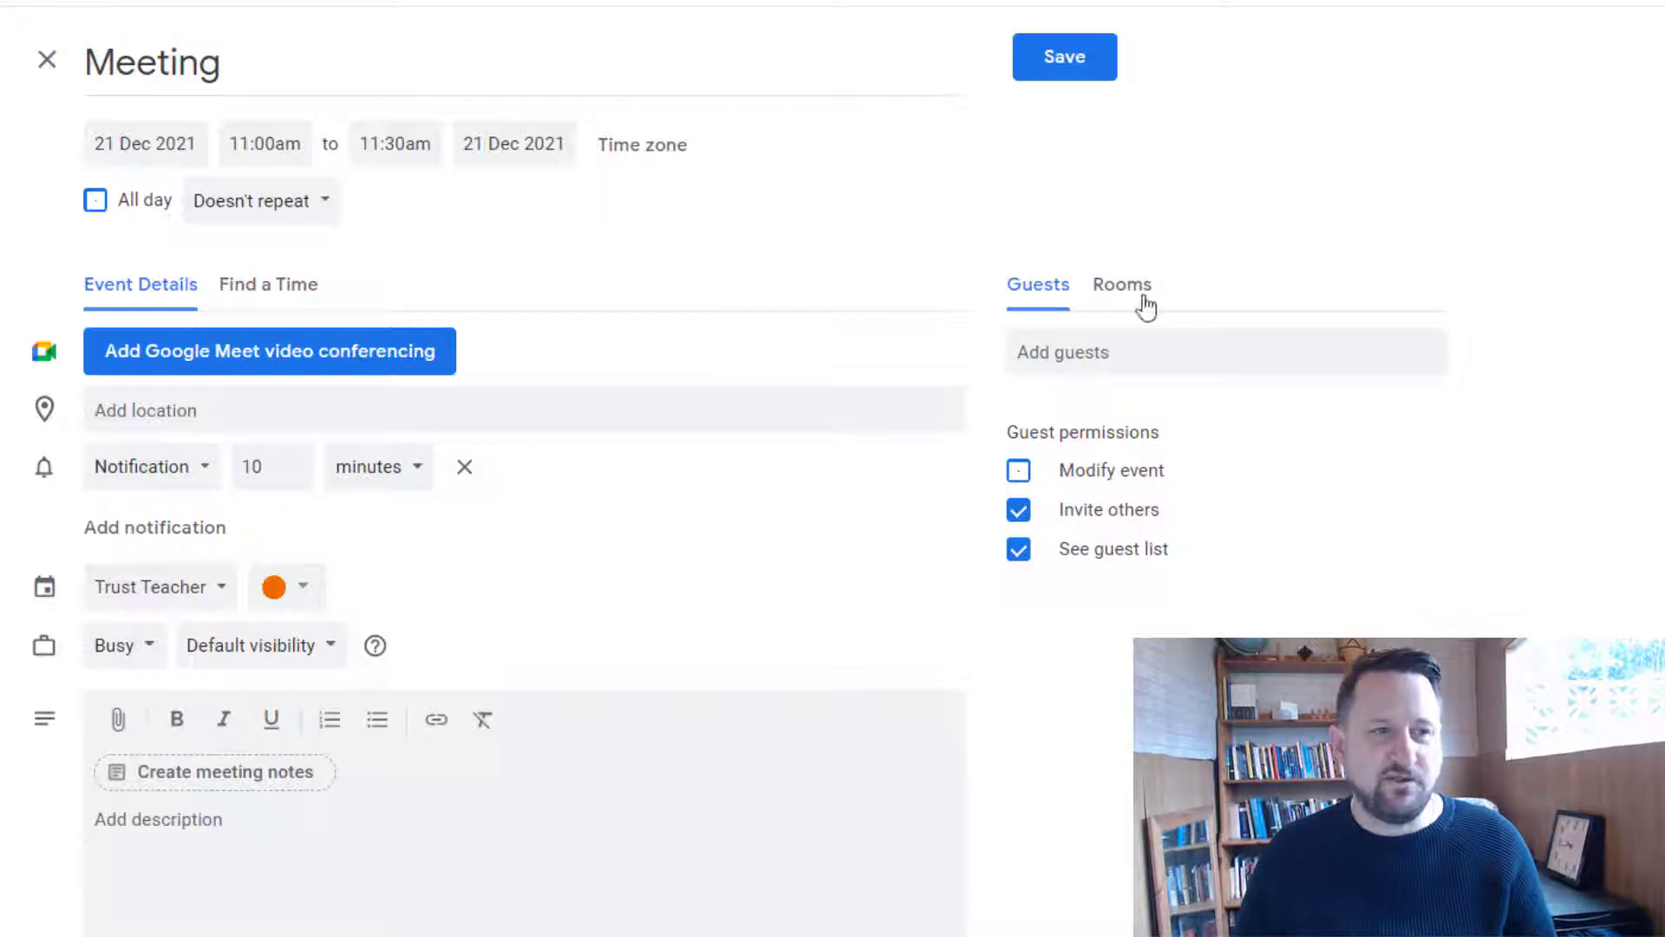
# Search 'it' and add LAT IT Trainer as a guest, which attaches a Google Meet link
pyautogui.click(1032, 356)
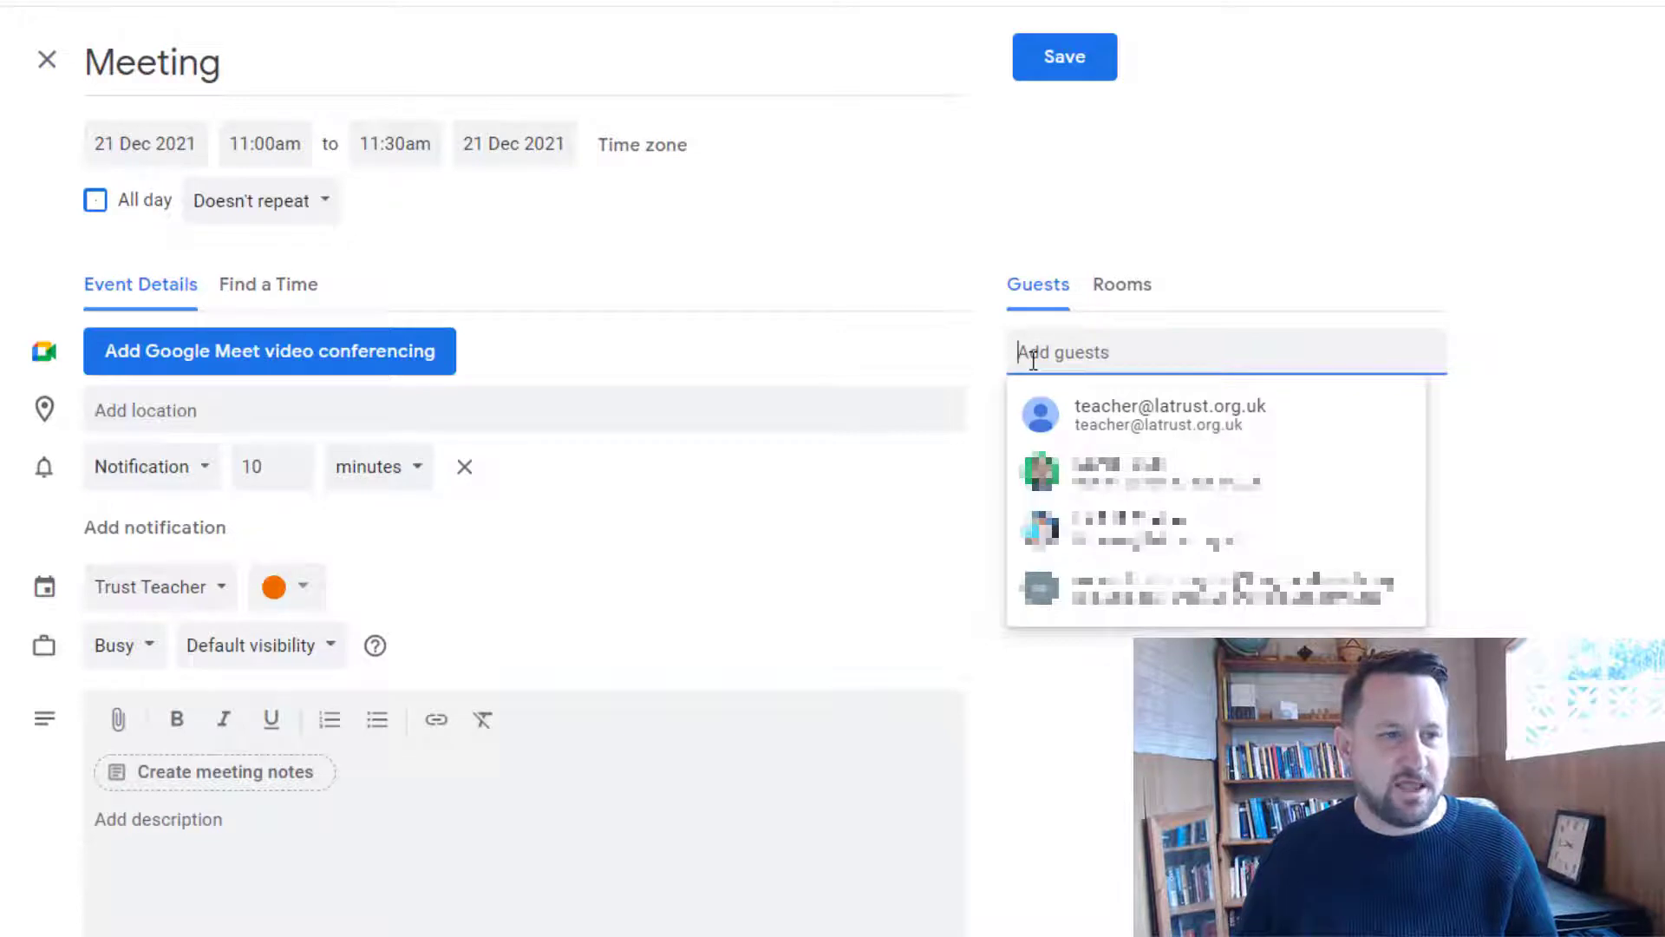
pyautogui.write('it')
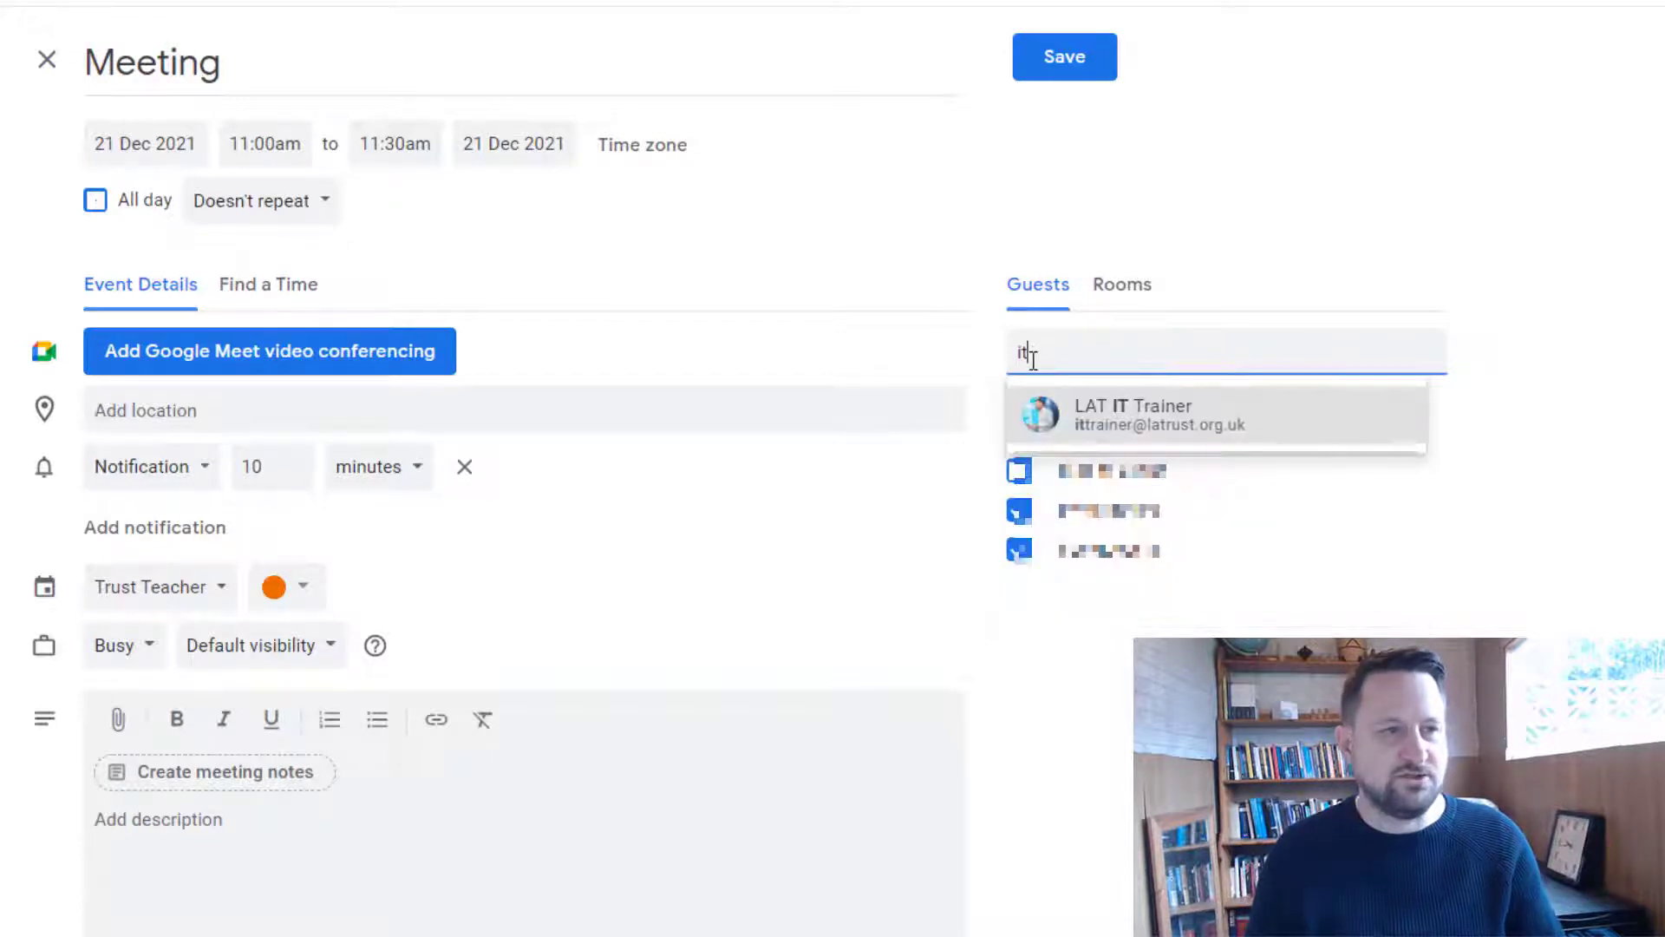
pyautogui.press('Return')
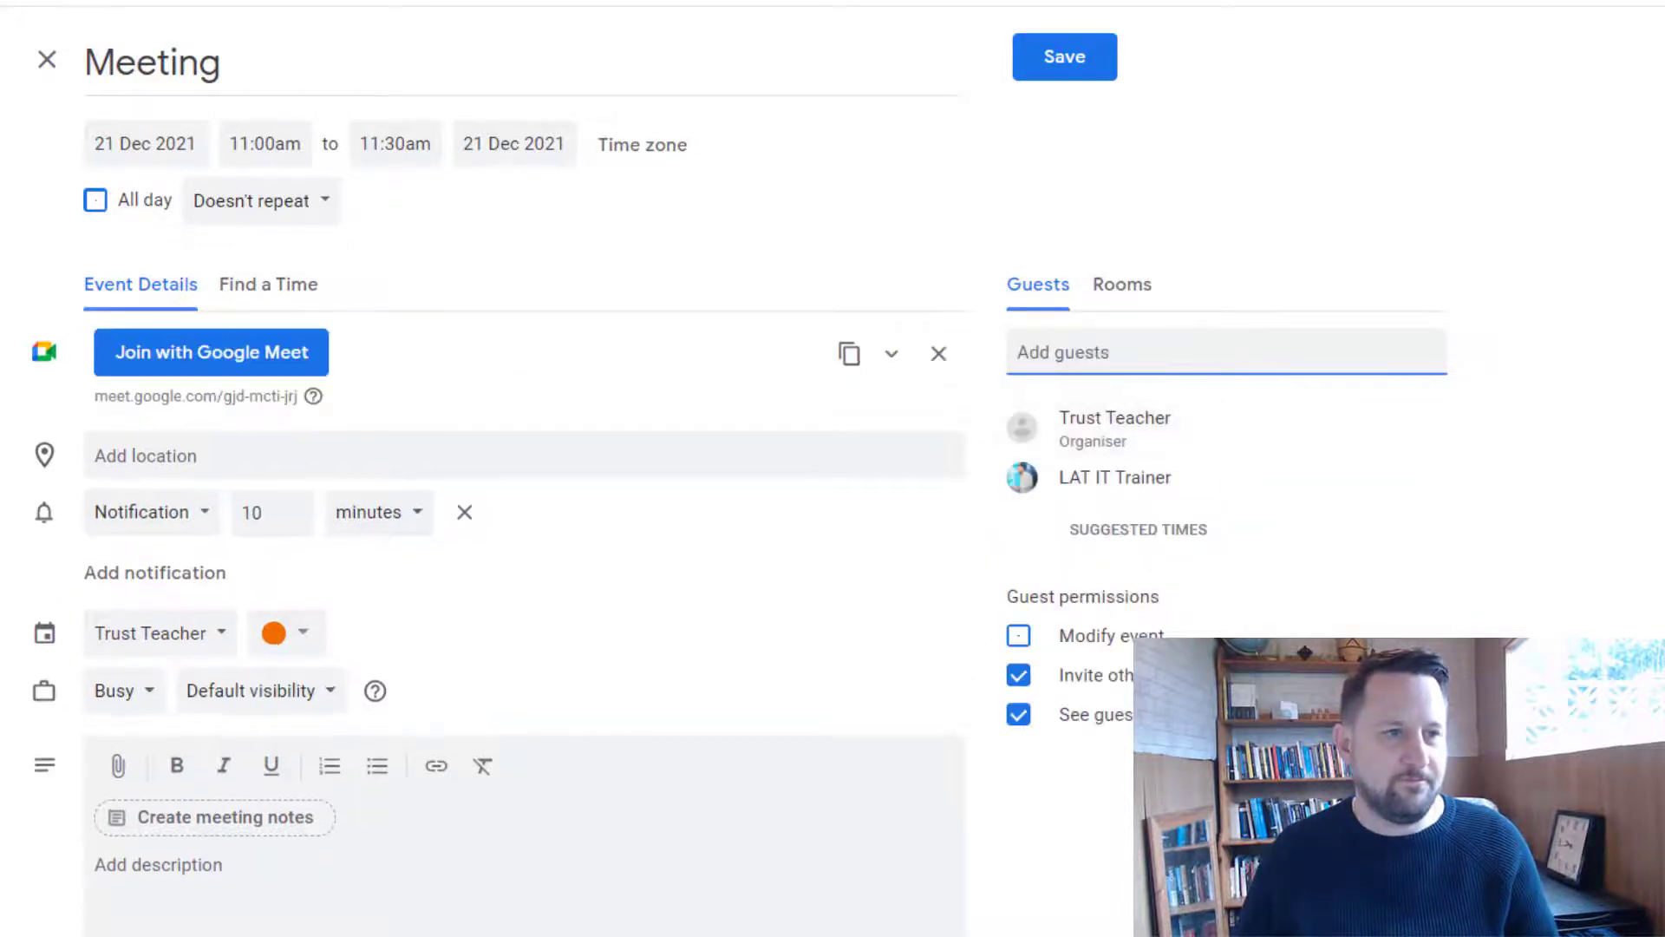
pyautogui.click(815, 560)
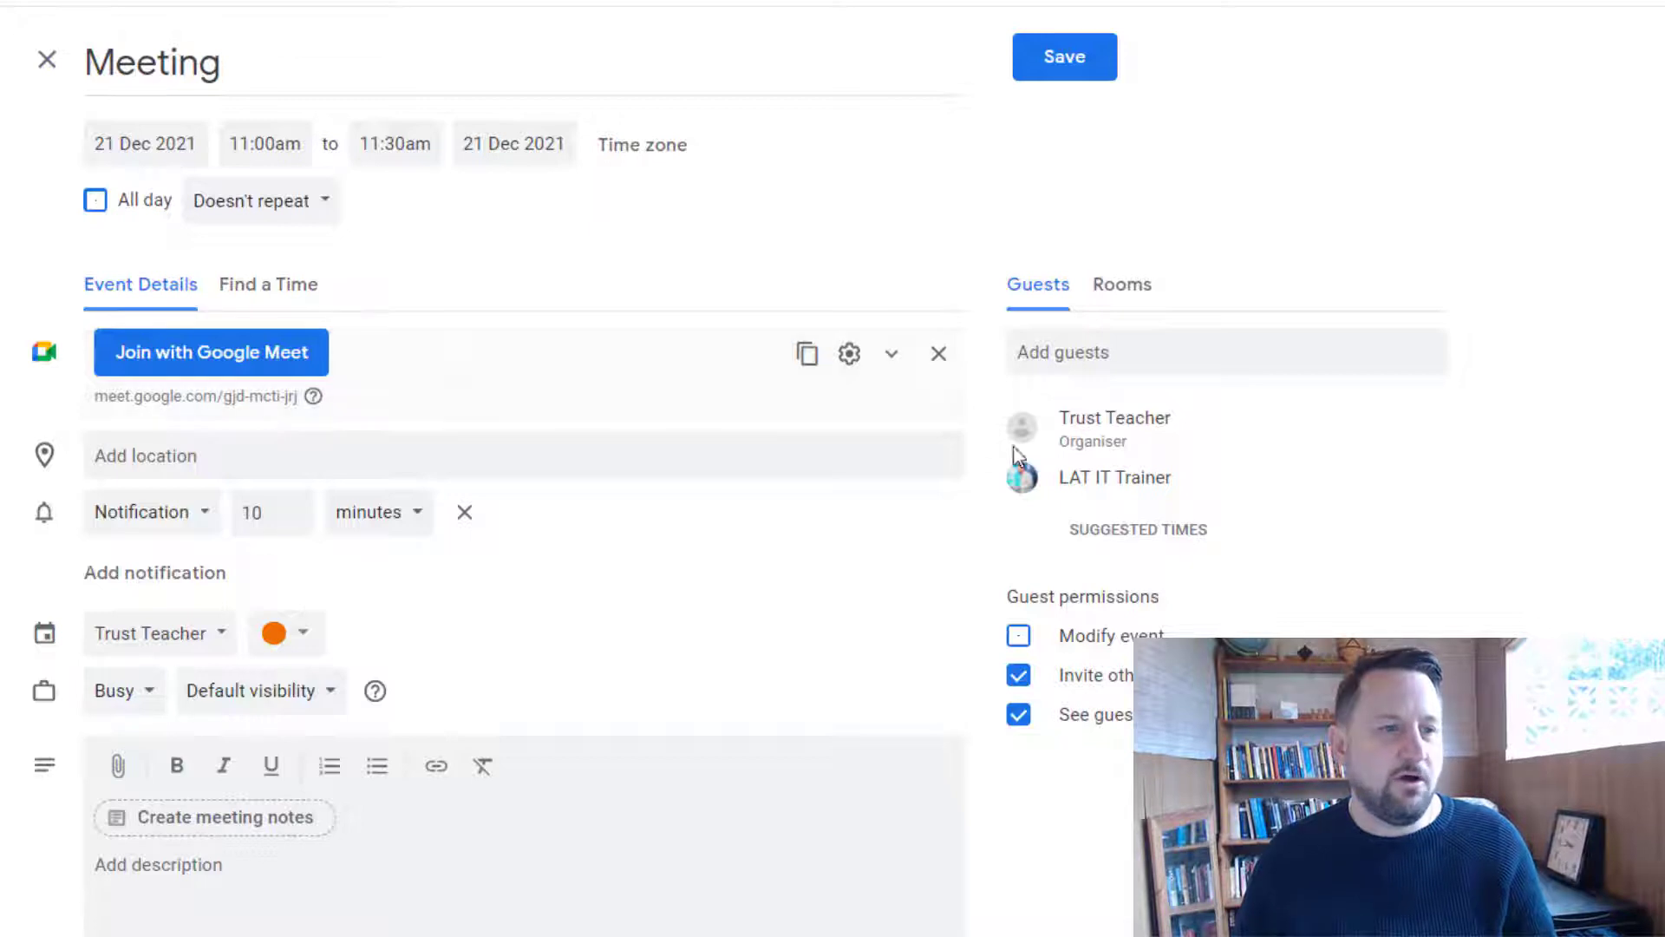
# Remove the trainer guest and the Meet conference, then re-add LAT IT Trainer for a fresh link
pyautogui.click(1411, 477)
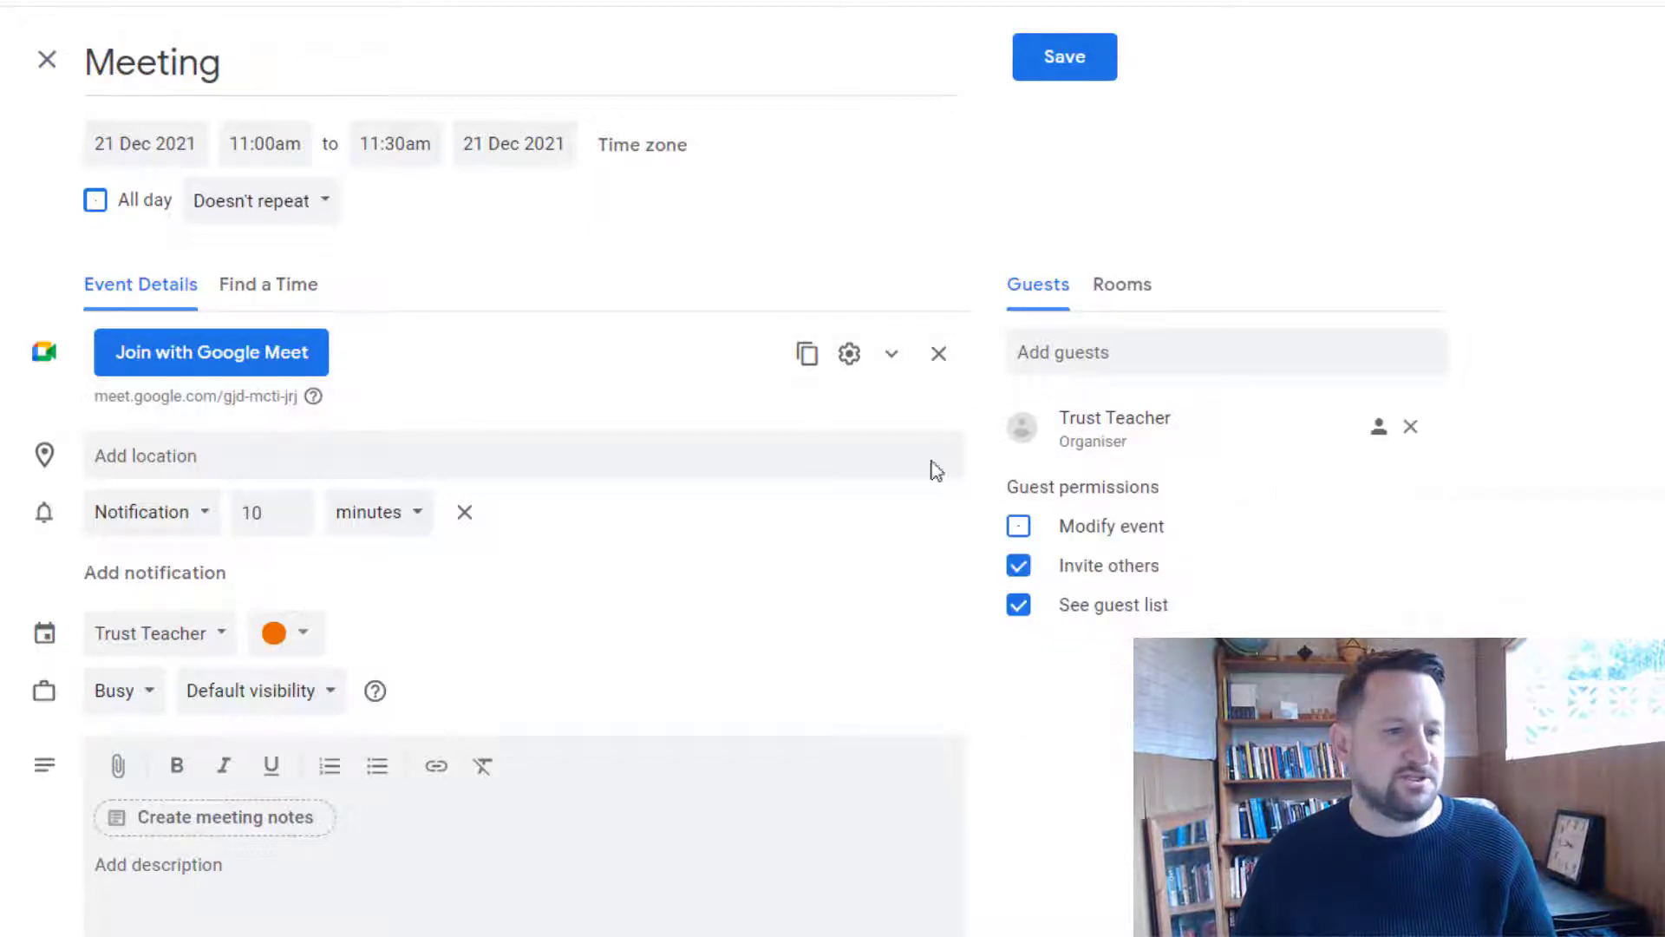
pyautogui.click(941, 356)
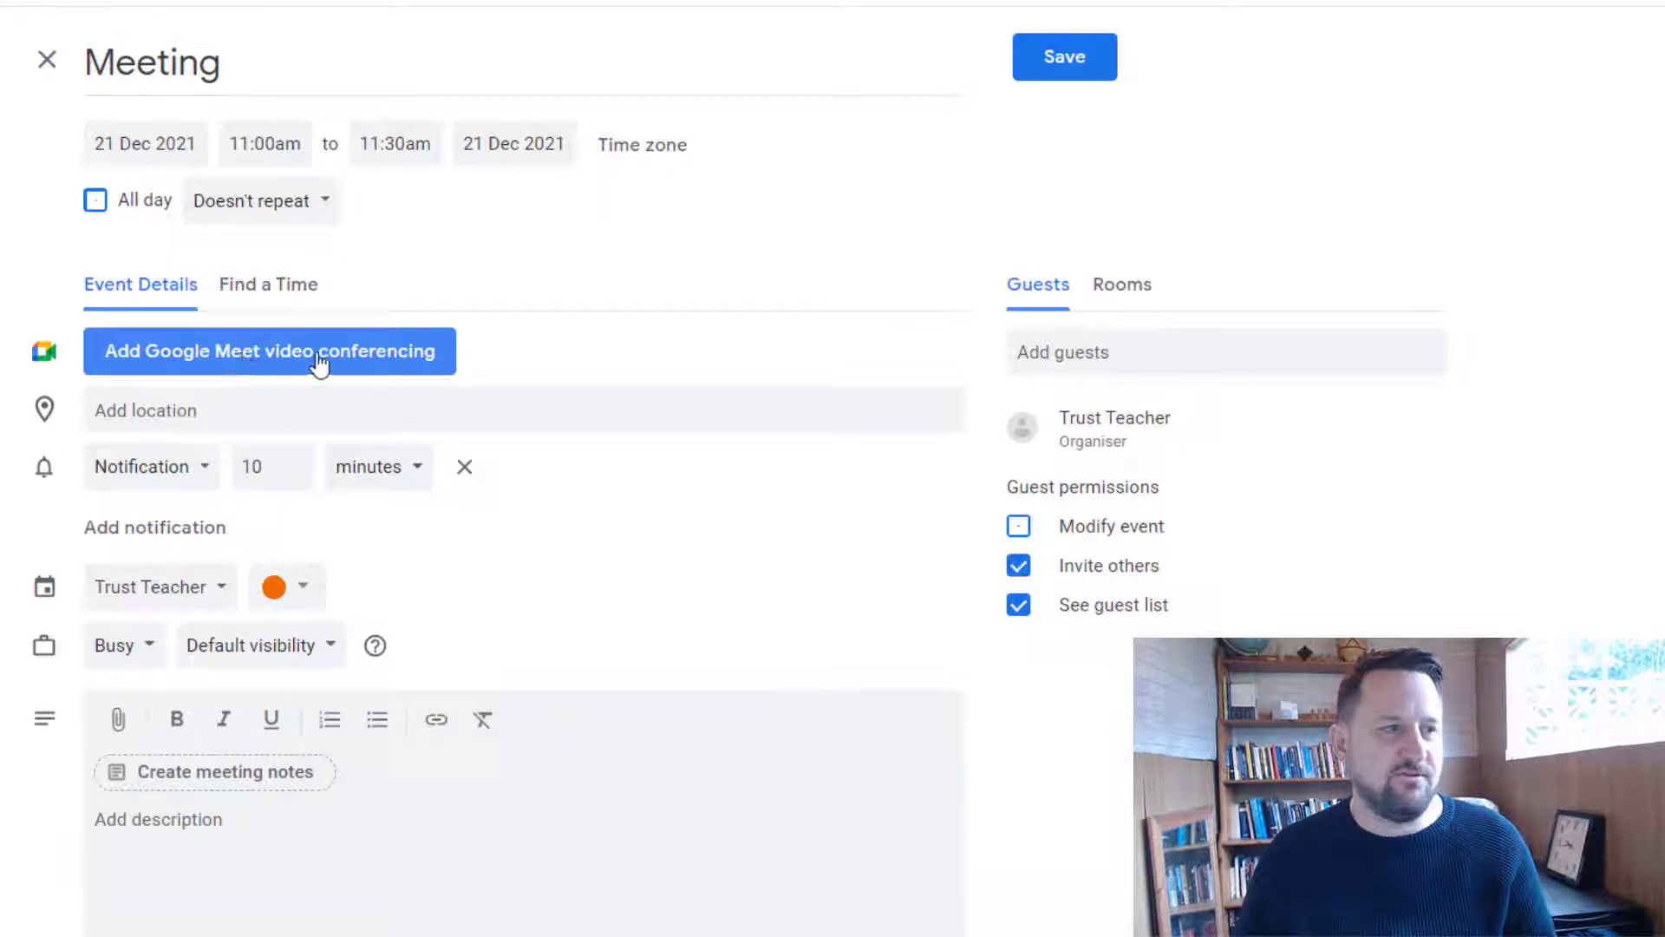
pyautogui.click(1062, 354)
pyautogui.click(1123, 525)
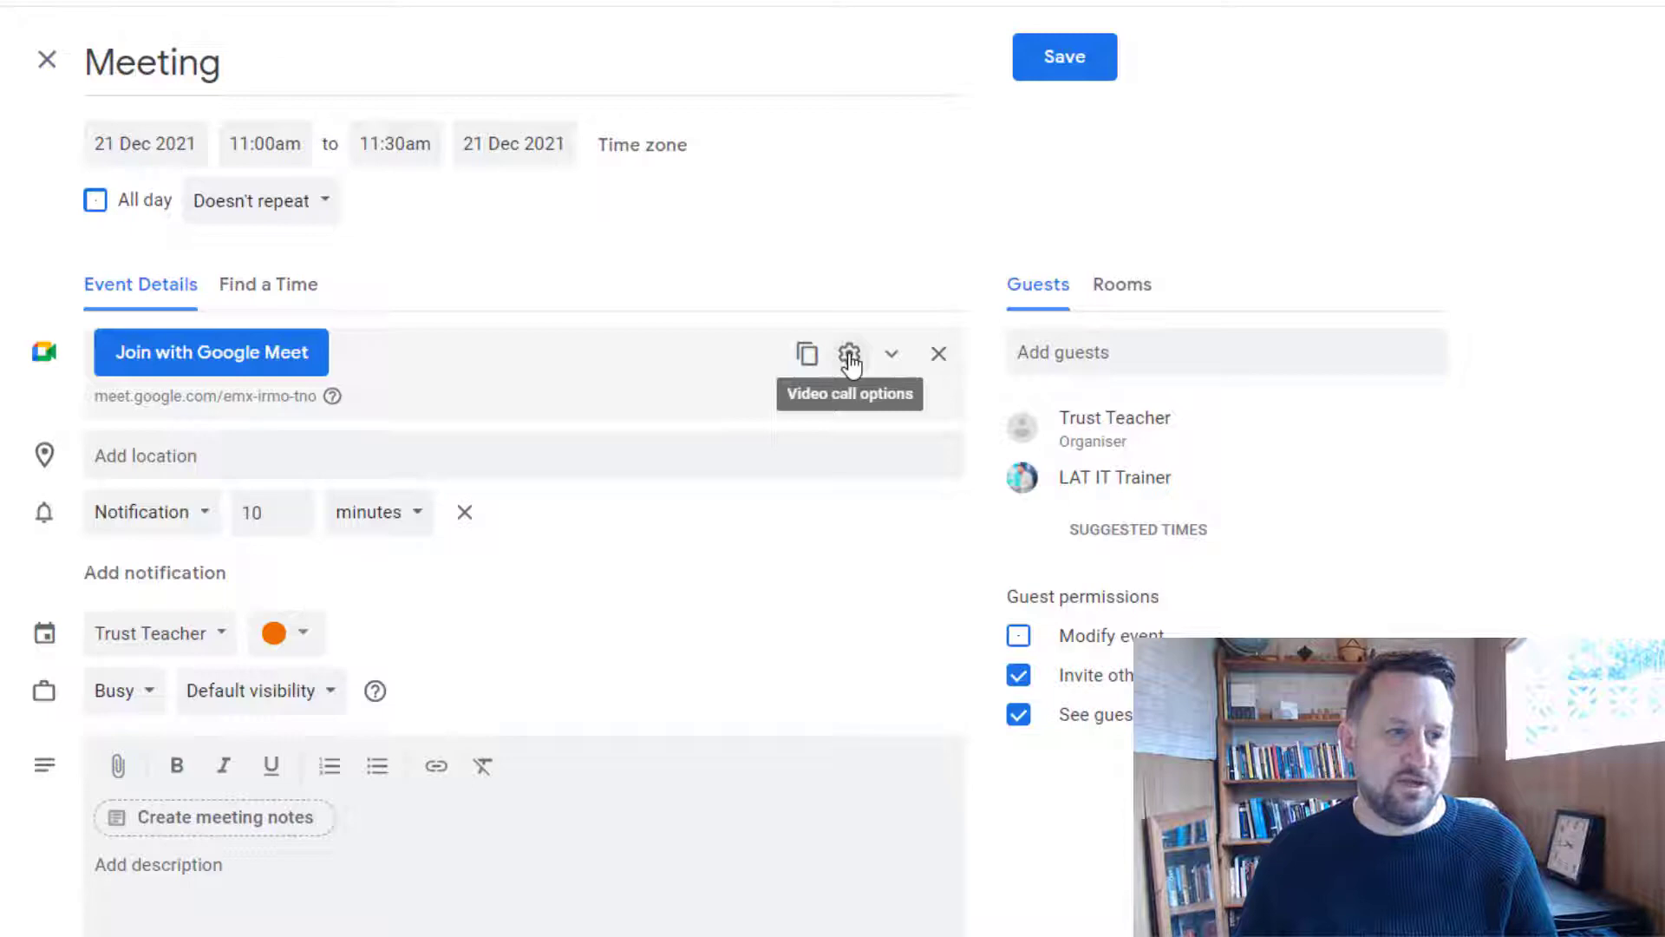
pyautogui.click(849, 357)
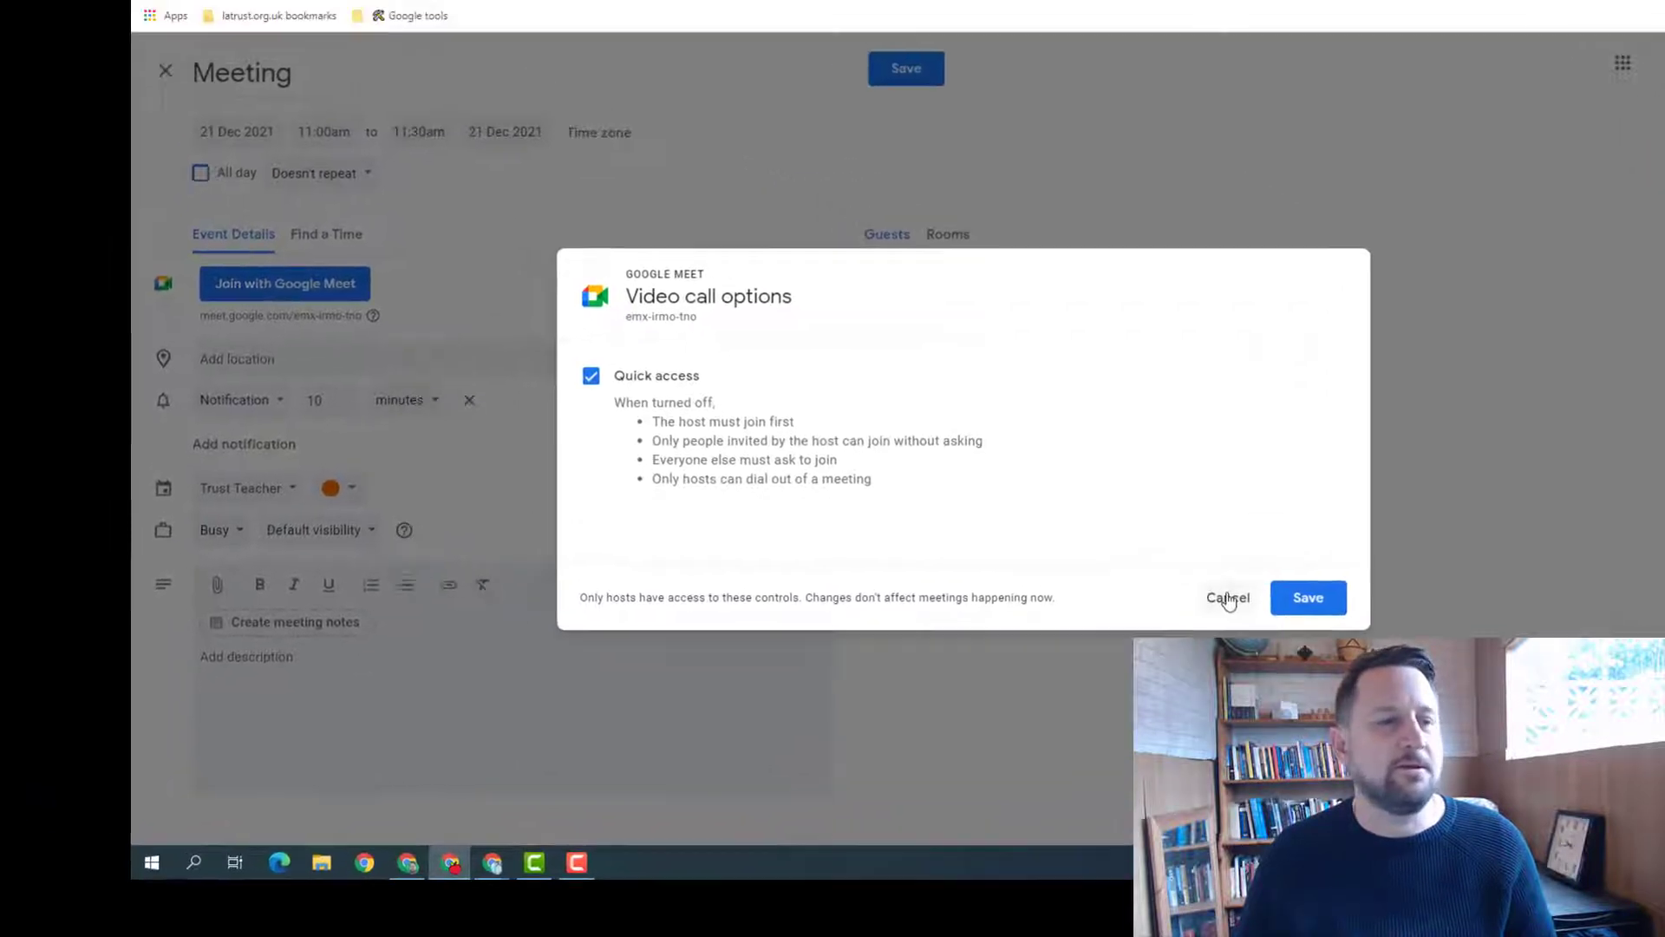
pyautogui.click(1096, 517)
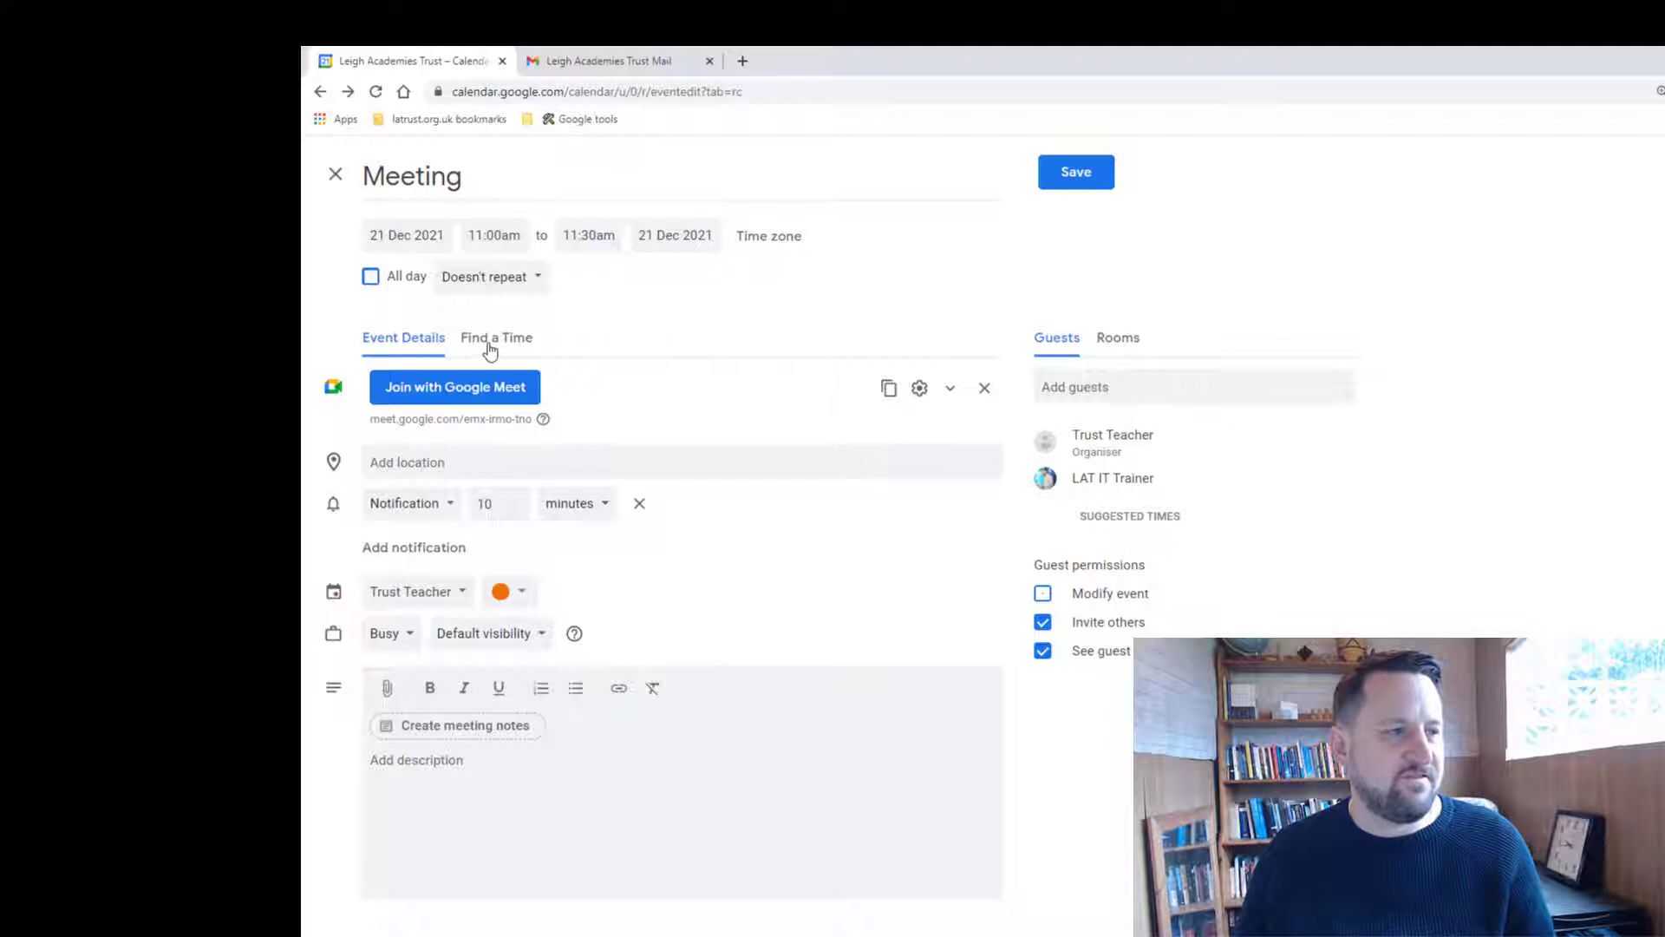
# Check guests' availability in Find a Time and move the Meeting to Wed 22 Dec, 12:00–12:30pm
pyautogui.click(318, 318)
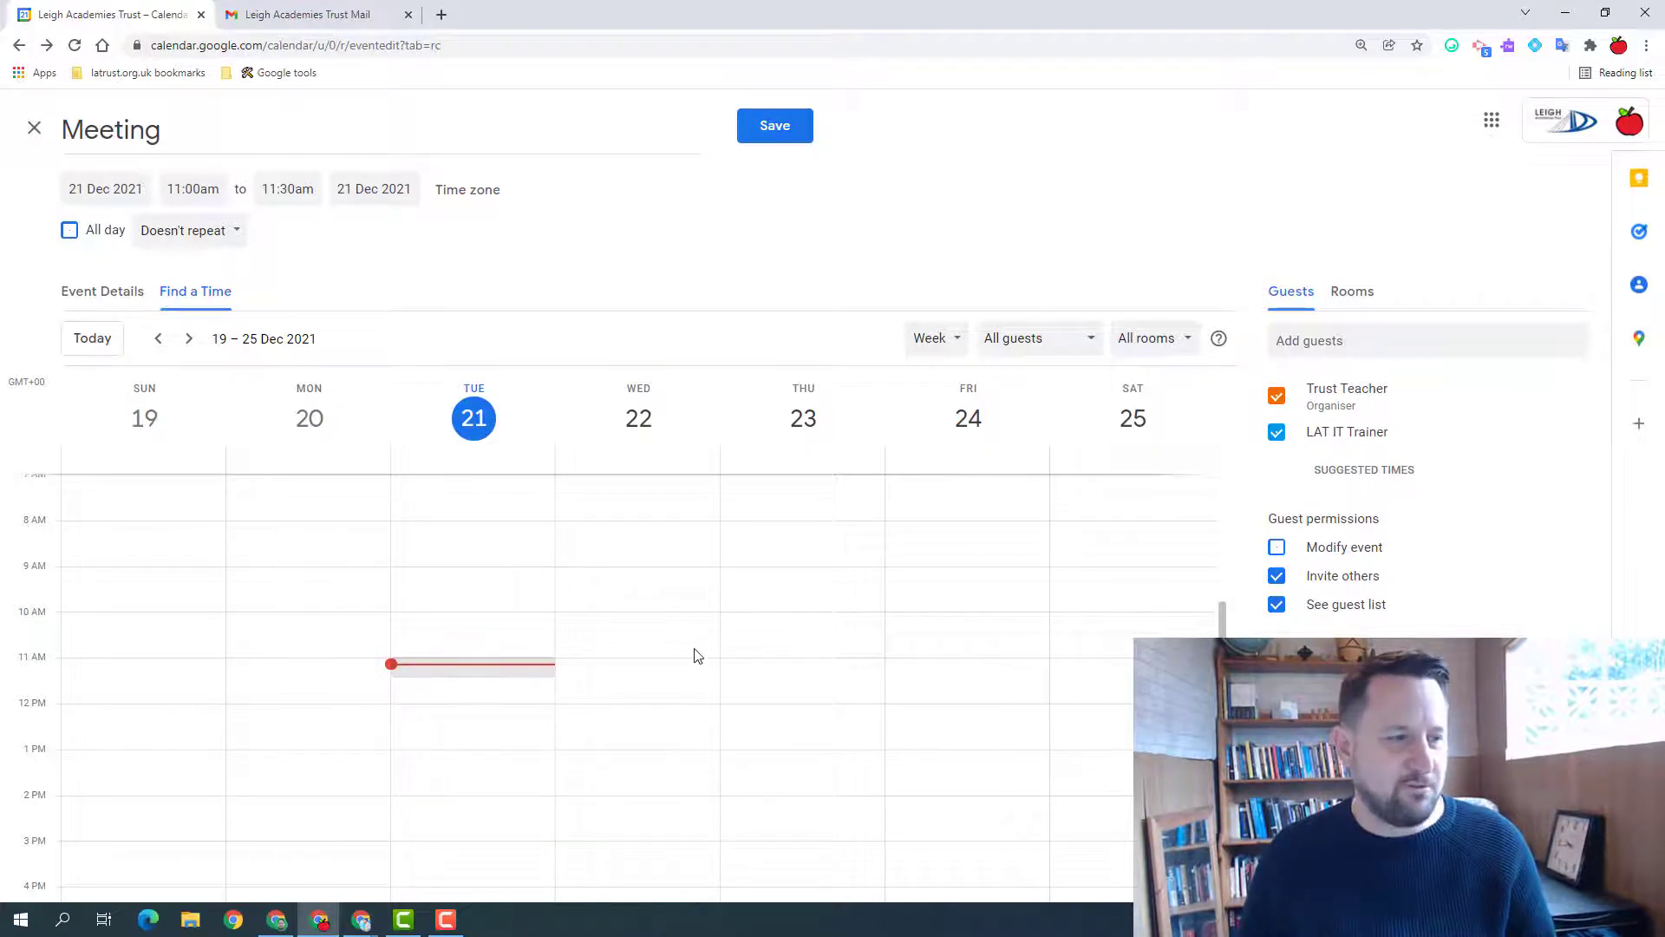
pyautogui.scroll(-2, 694, 655)
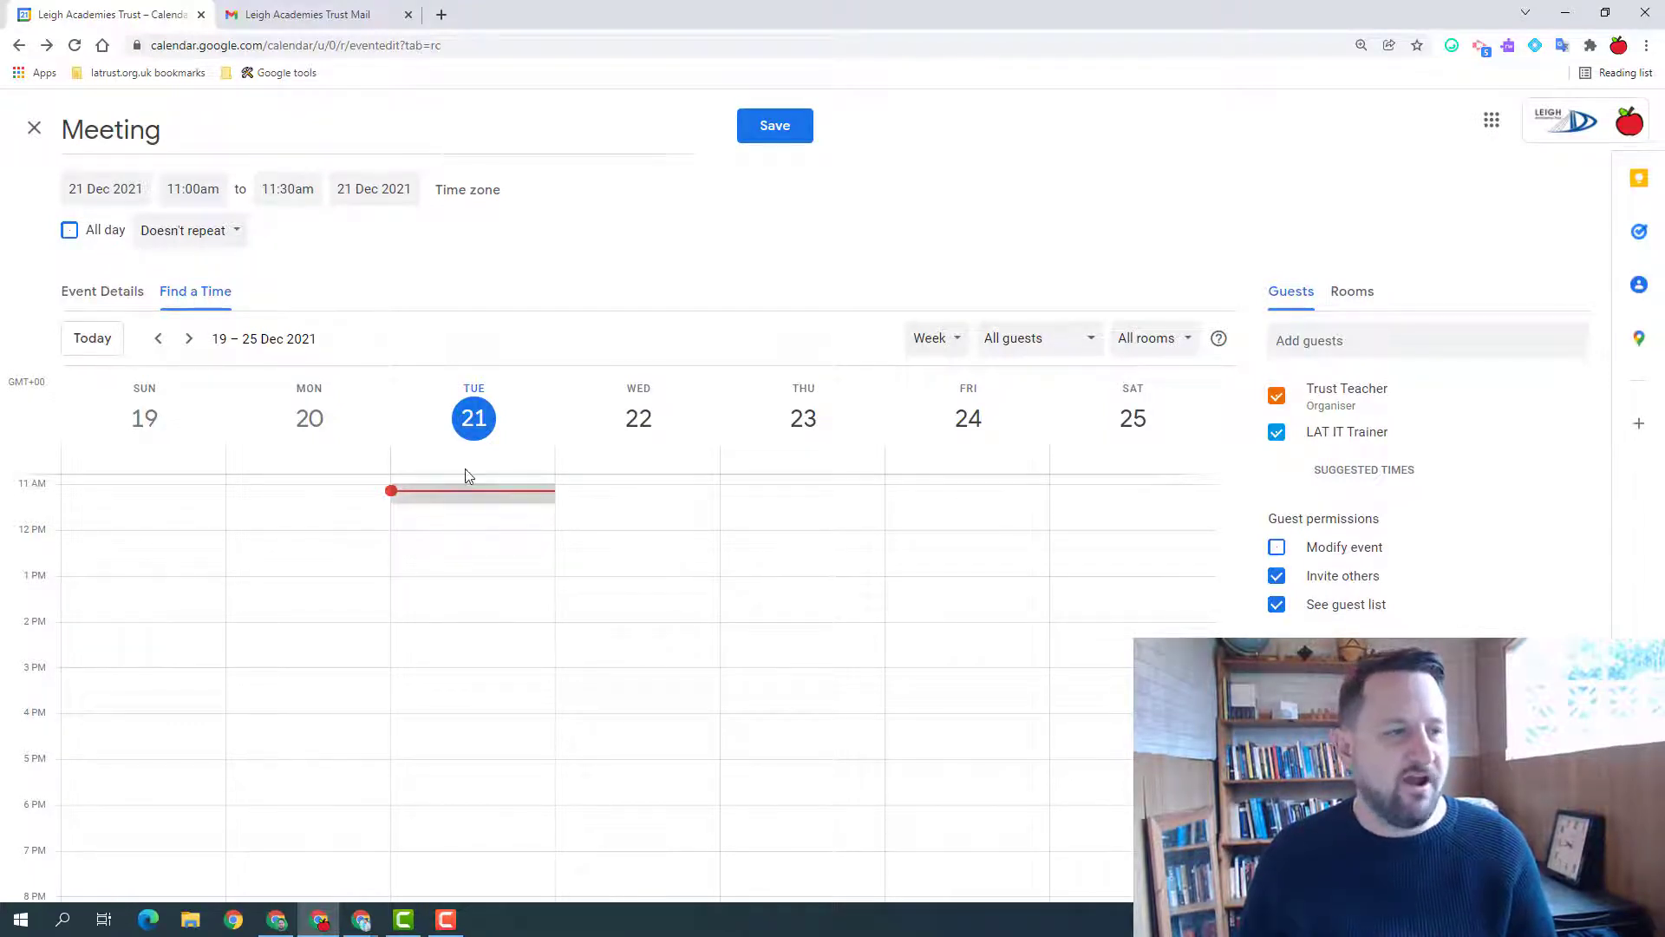
pyautogui.scroll(2, 435, 546)
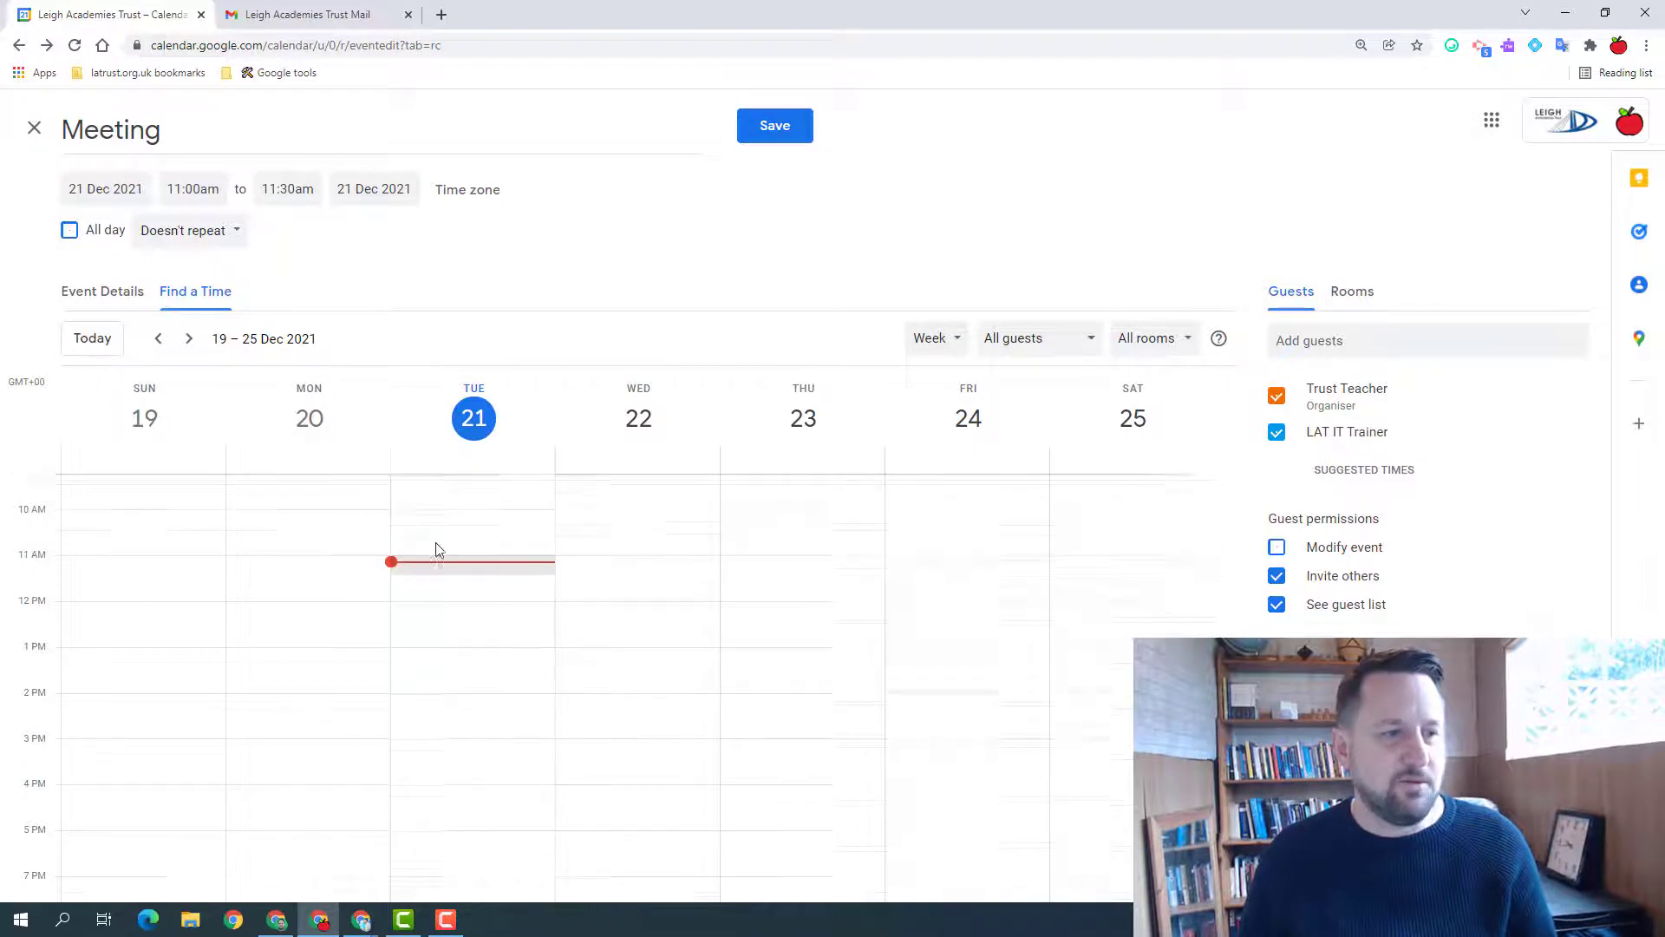
pyautogui.click(659, 637)
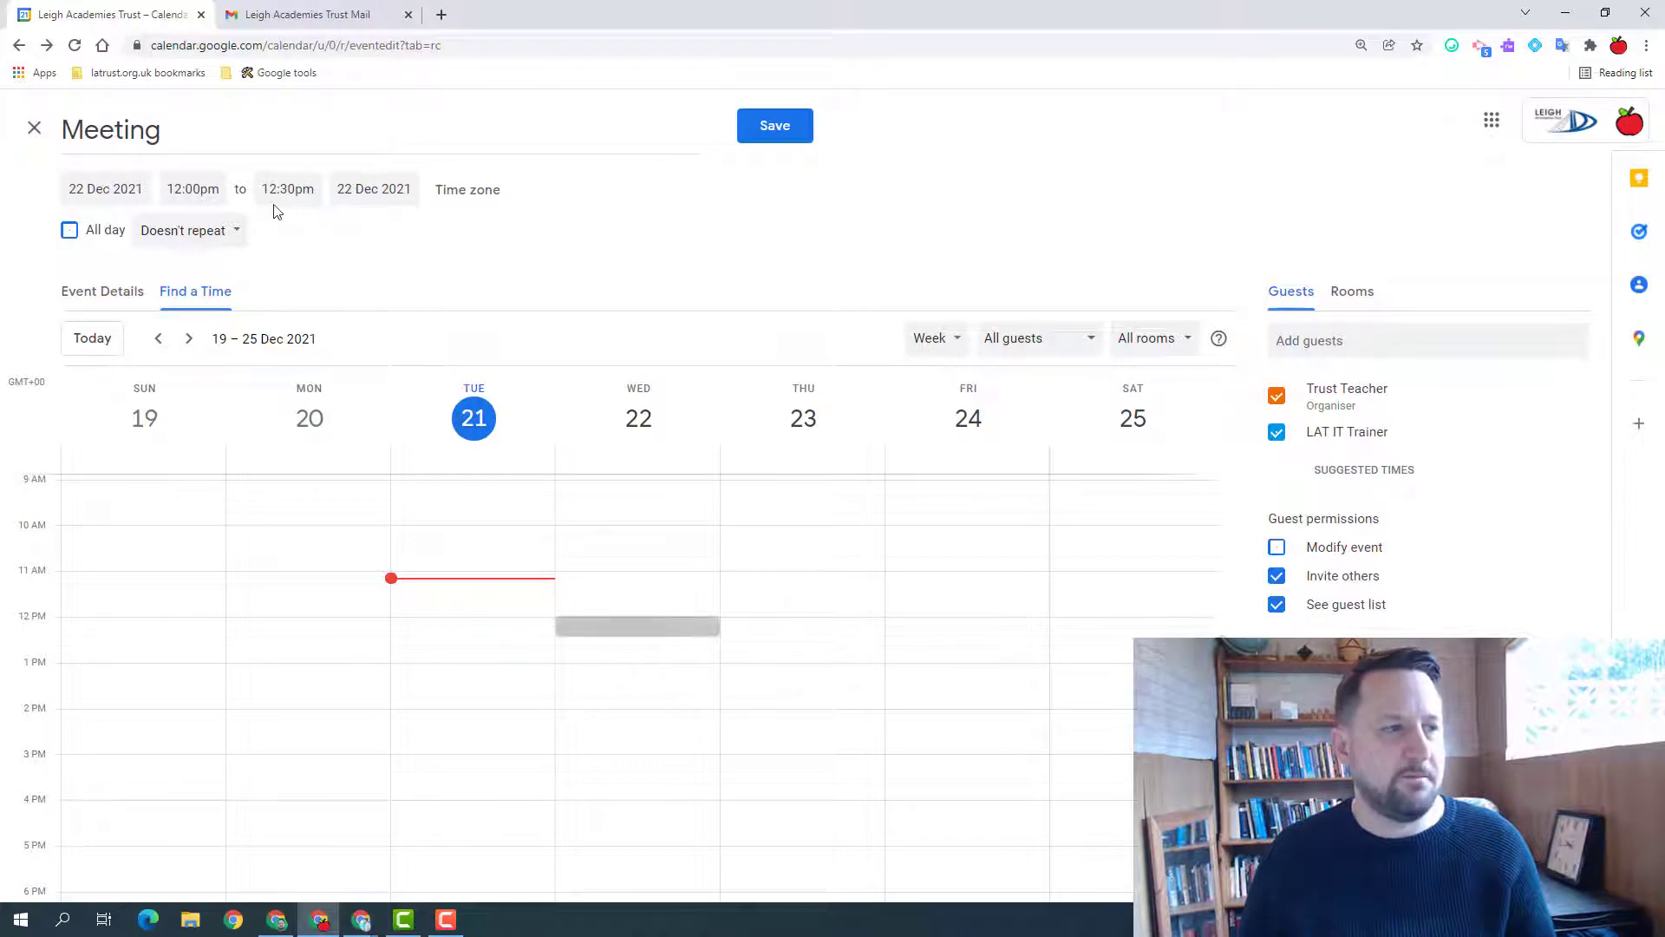
pyautogui.click(125, 291)
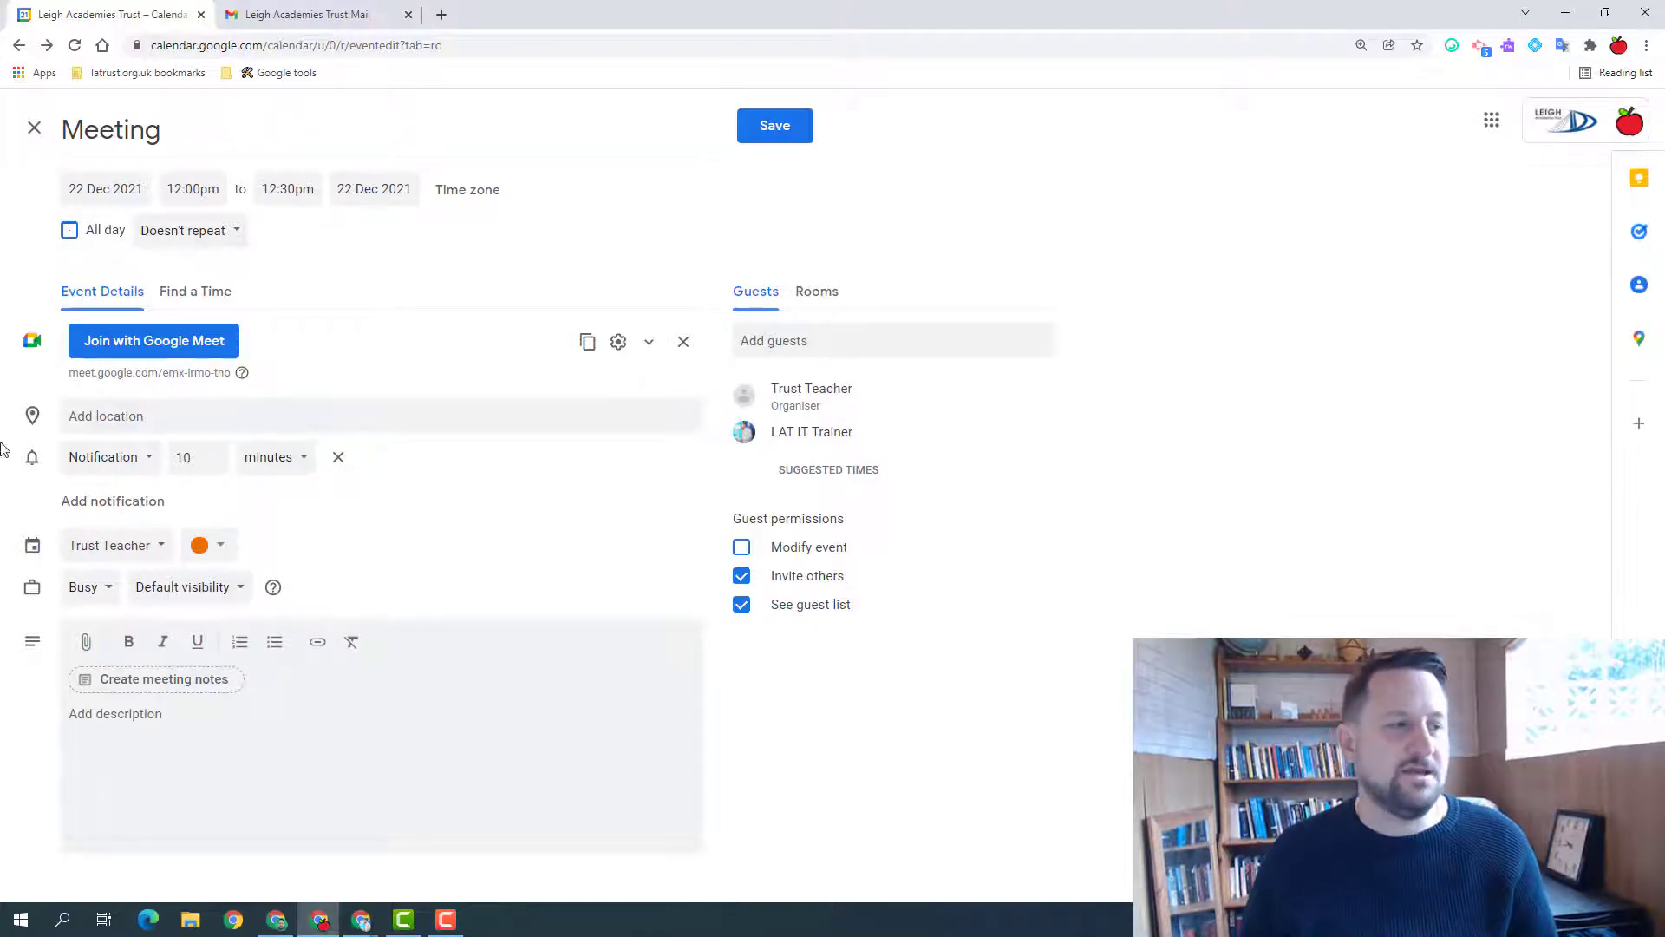
# Set the location to the Leigh Academies Trust address and view it on the map
pyautogui.click(123, 417)
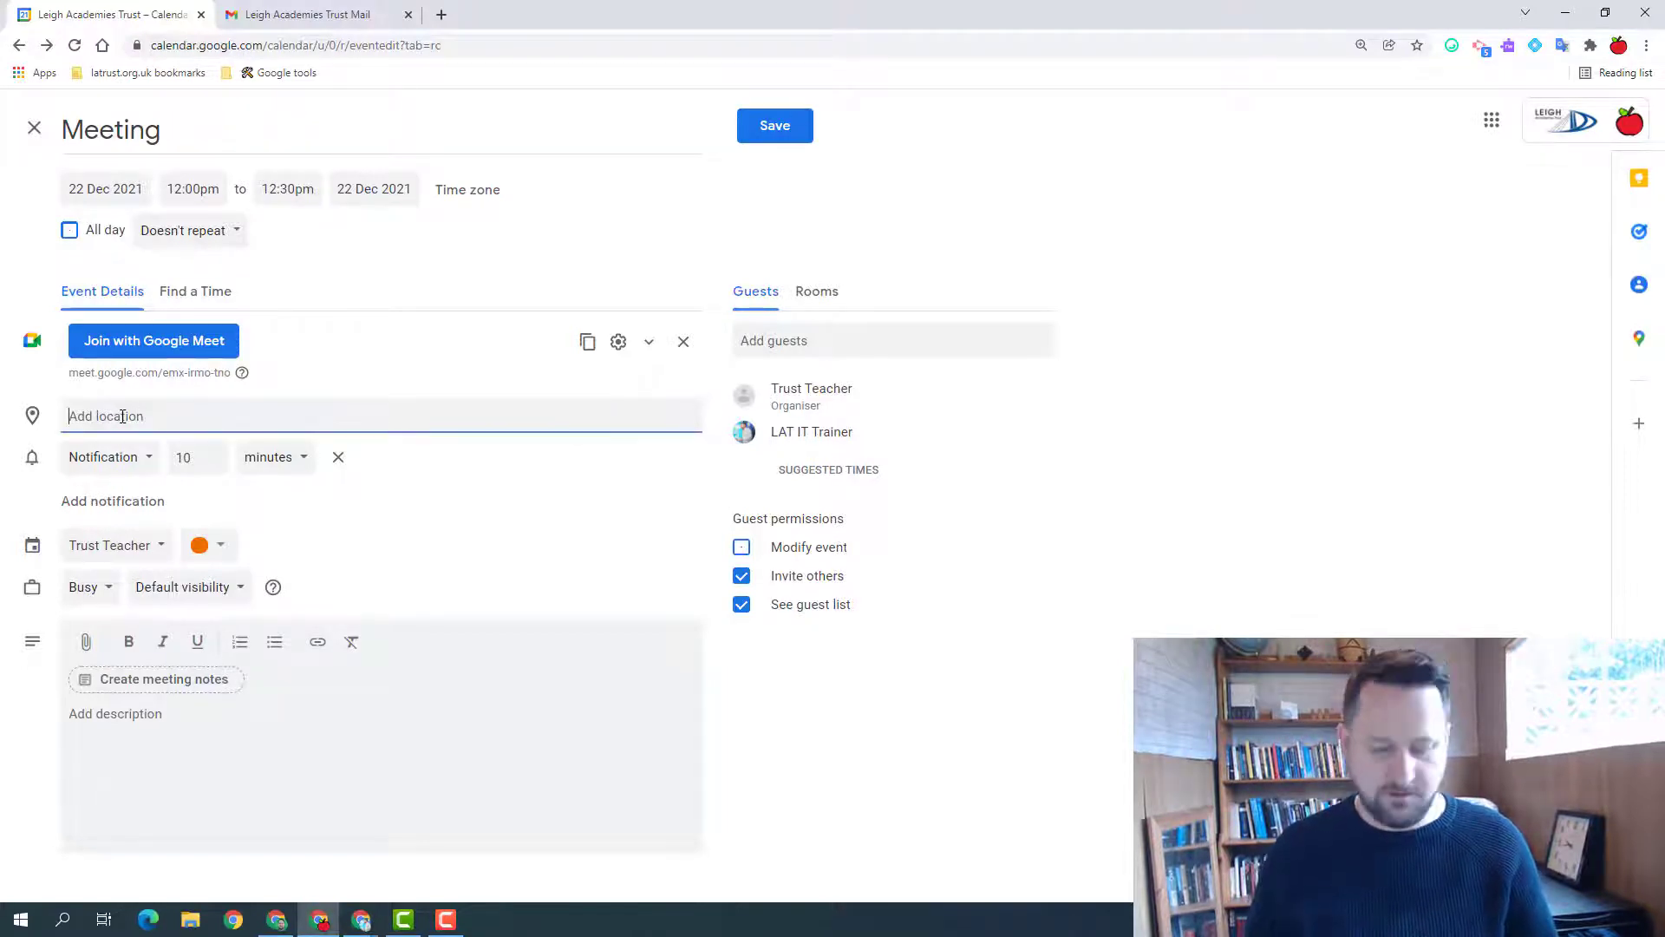
pyautogui.write('leigh ac')
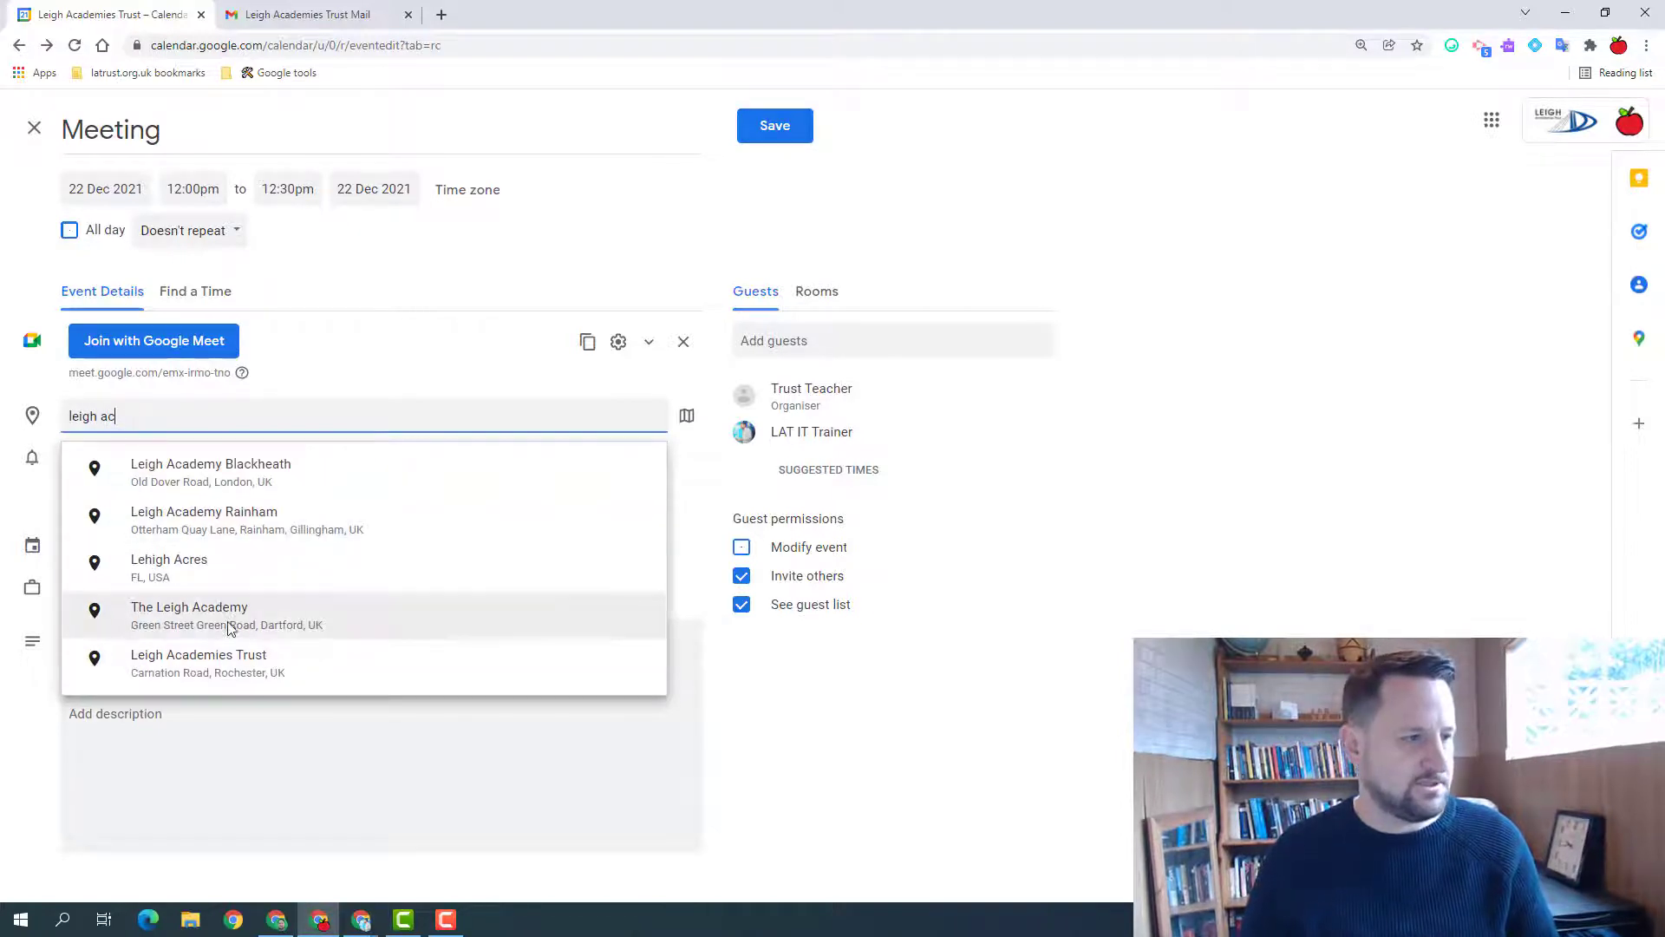
pyautogui.click(226, 659)
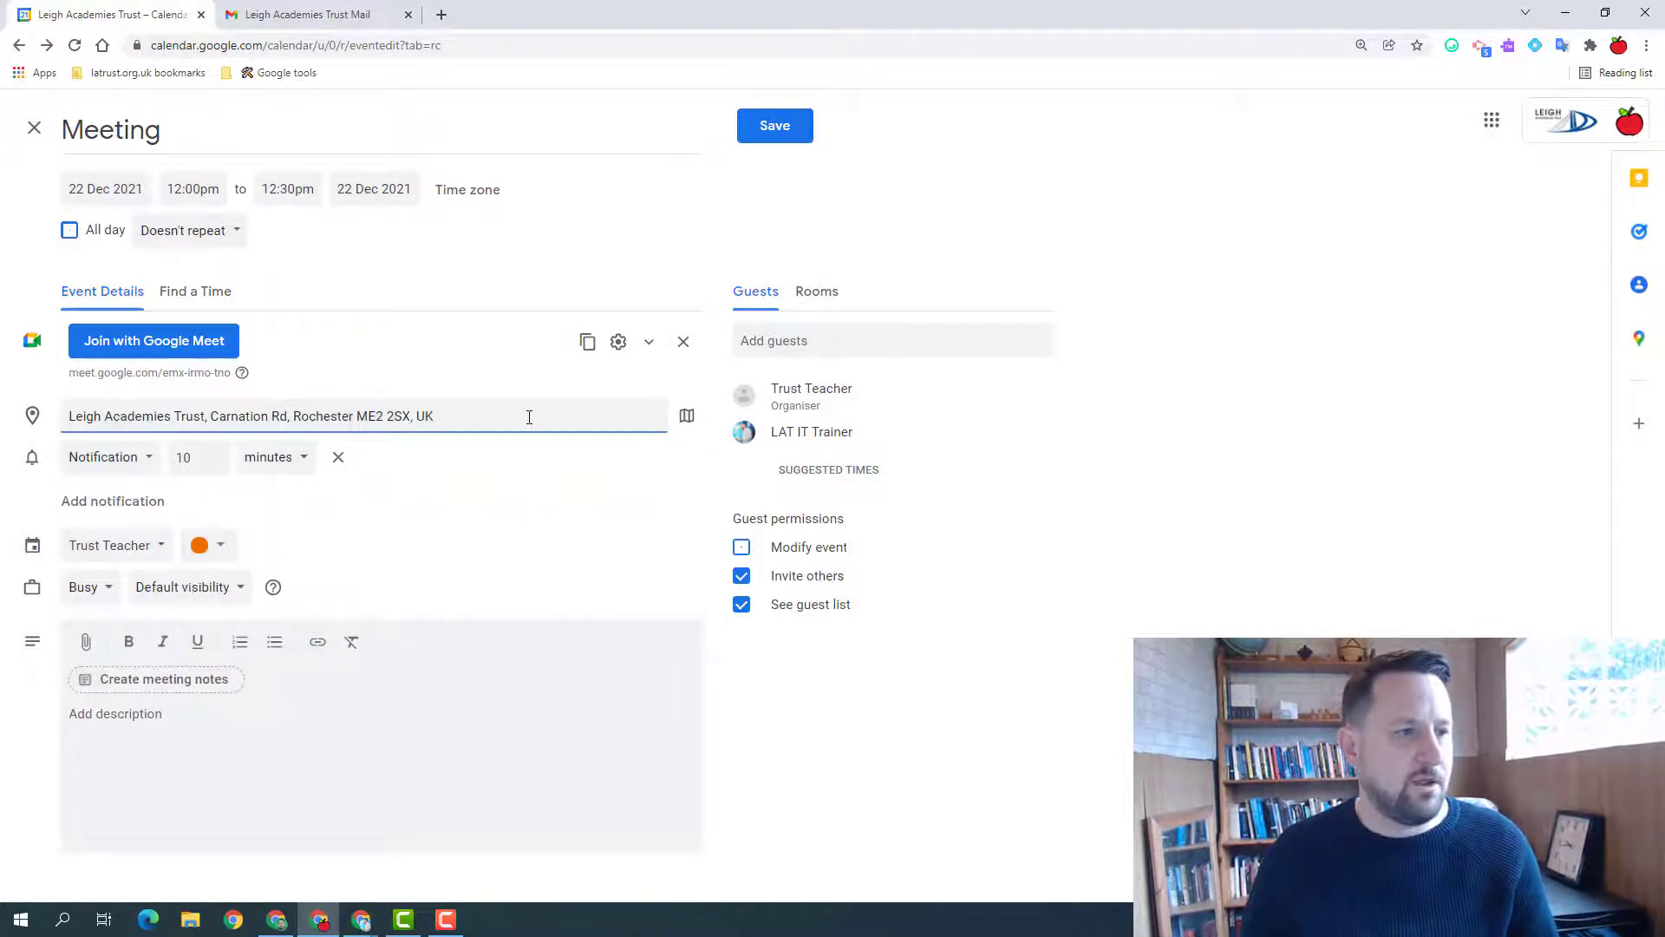
pyautogui.click(686, 418)
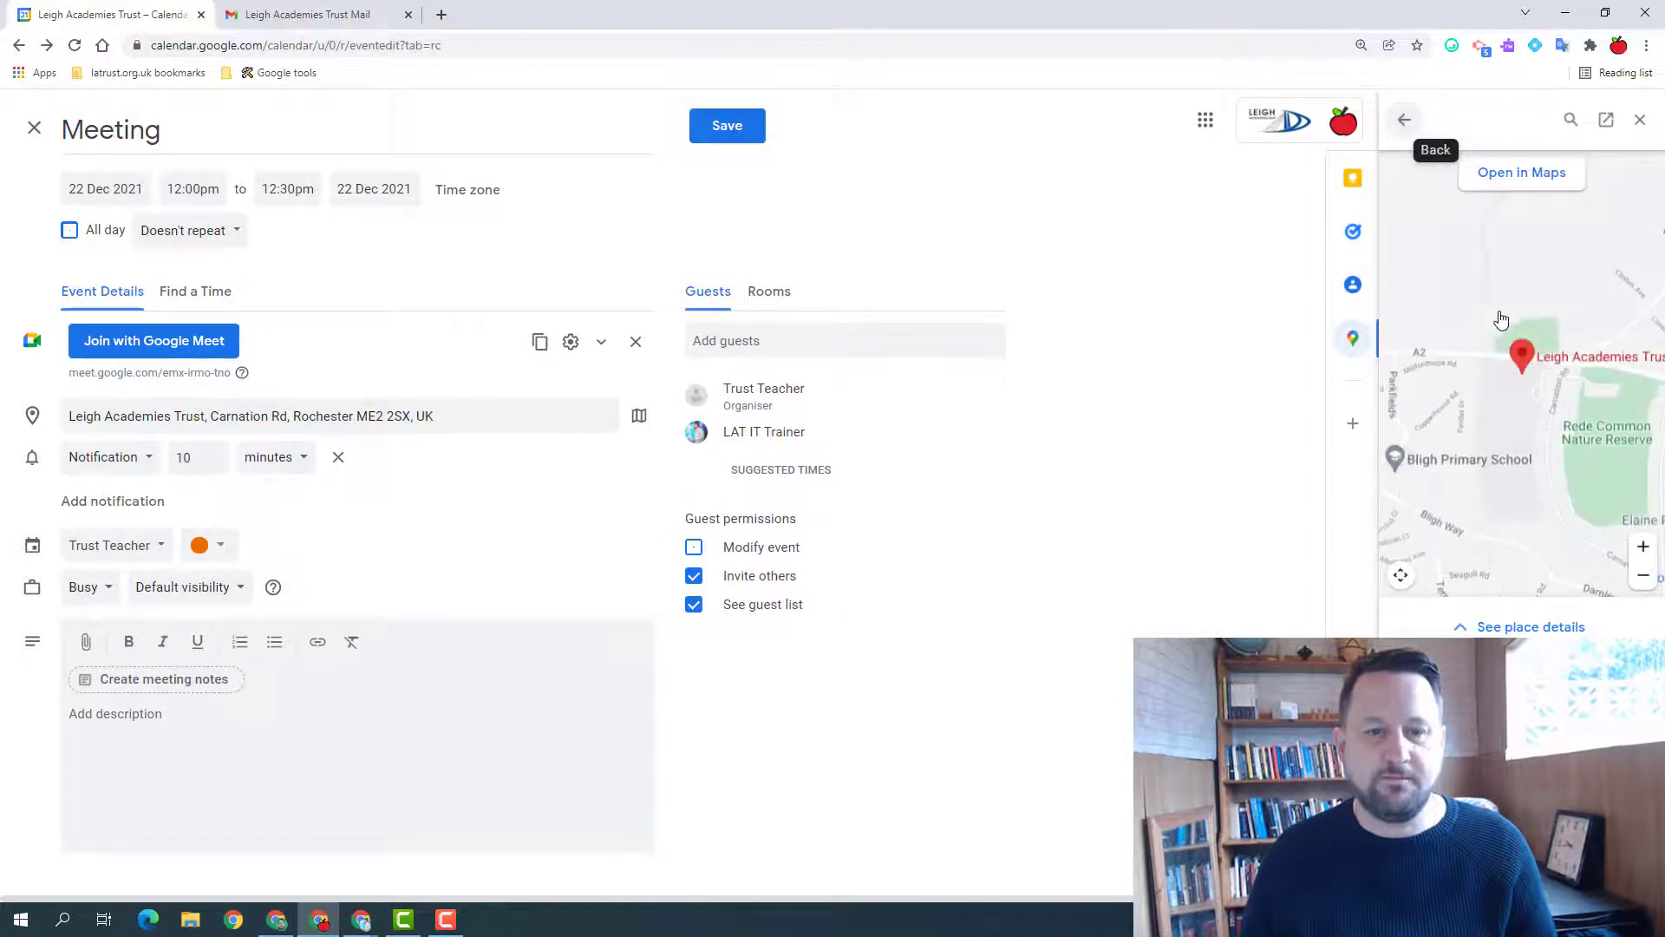
pyautogui.click(1639, 120)
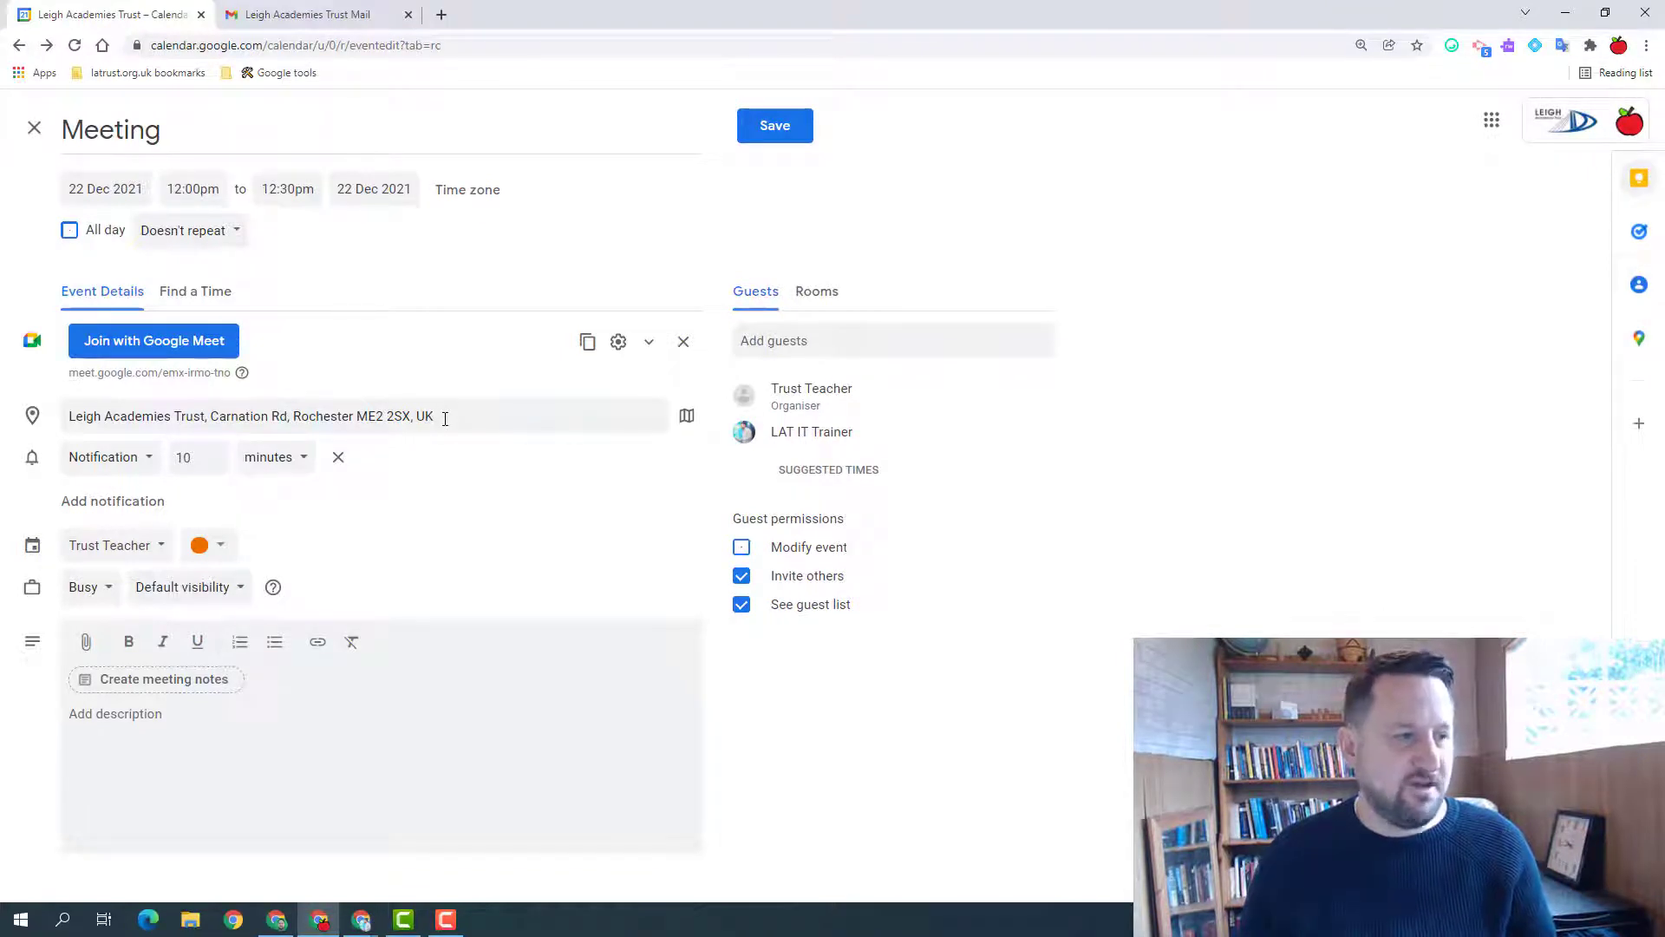
# Replace the address with 'Virtual meeting' as the location
pyautogui.moveTo(445, 419); pyautogui.dragTo(52, 425)
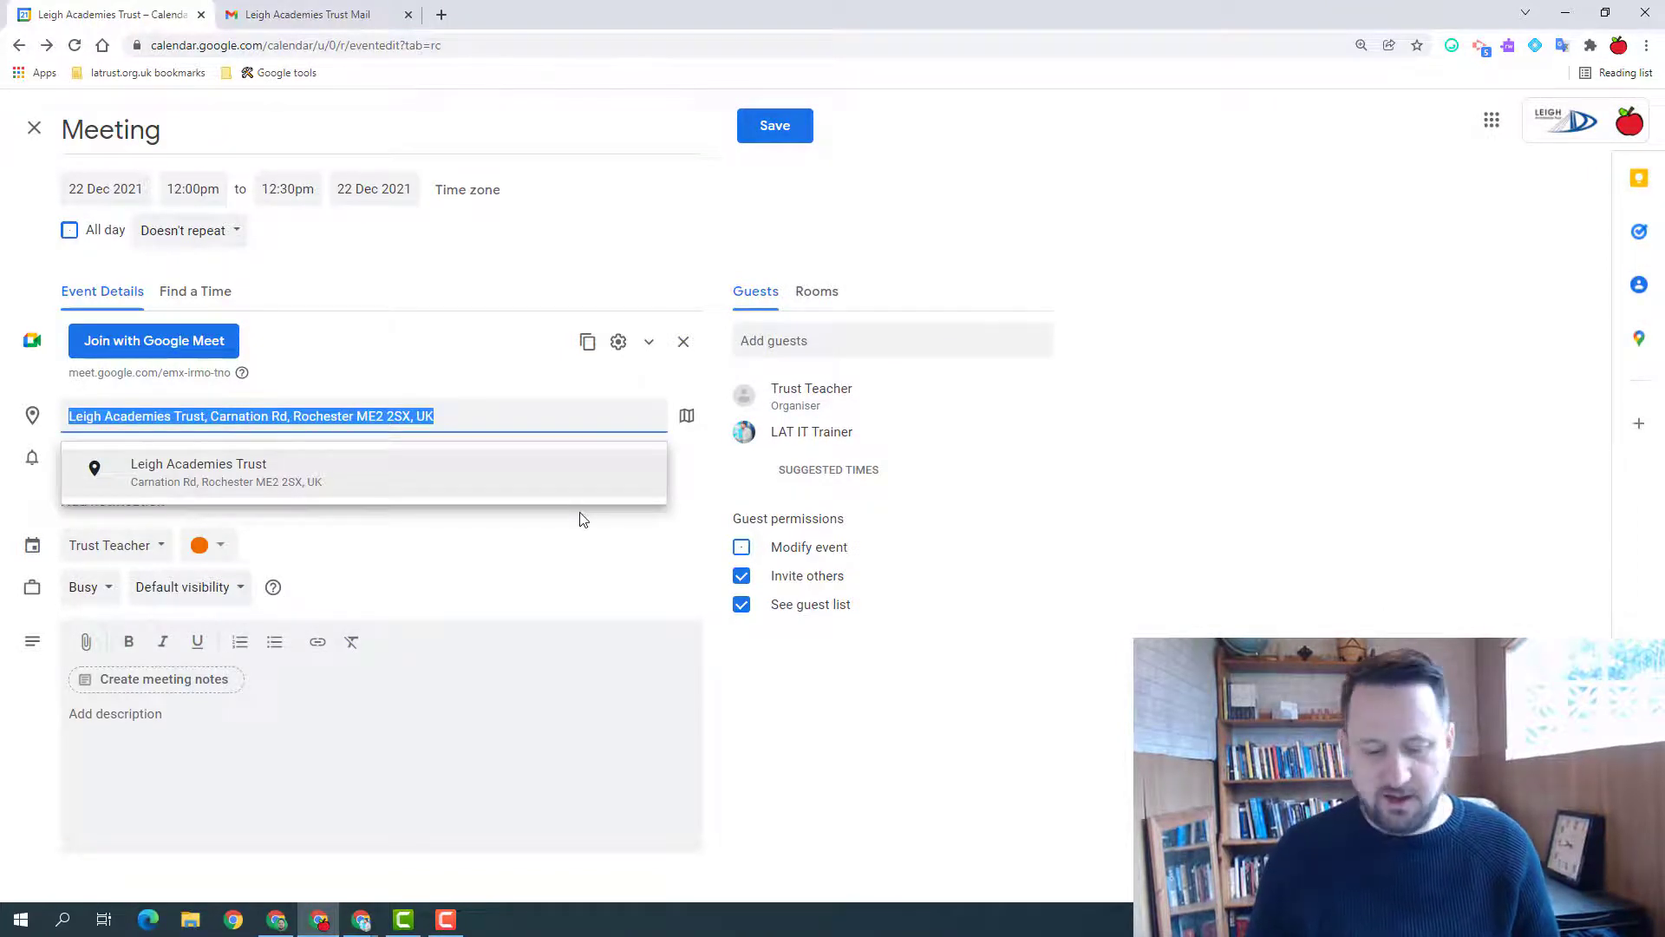
pyautogui.press('BackSpace')
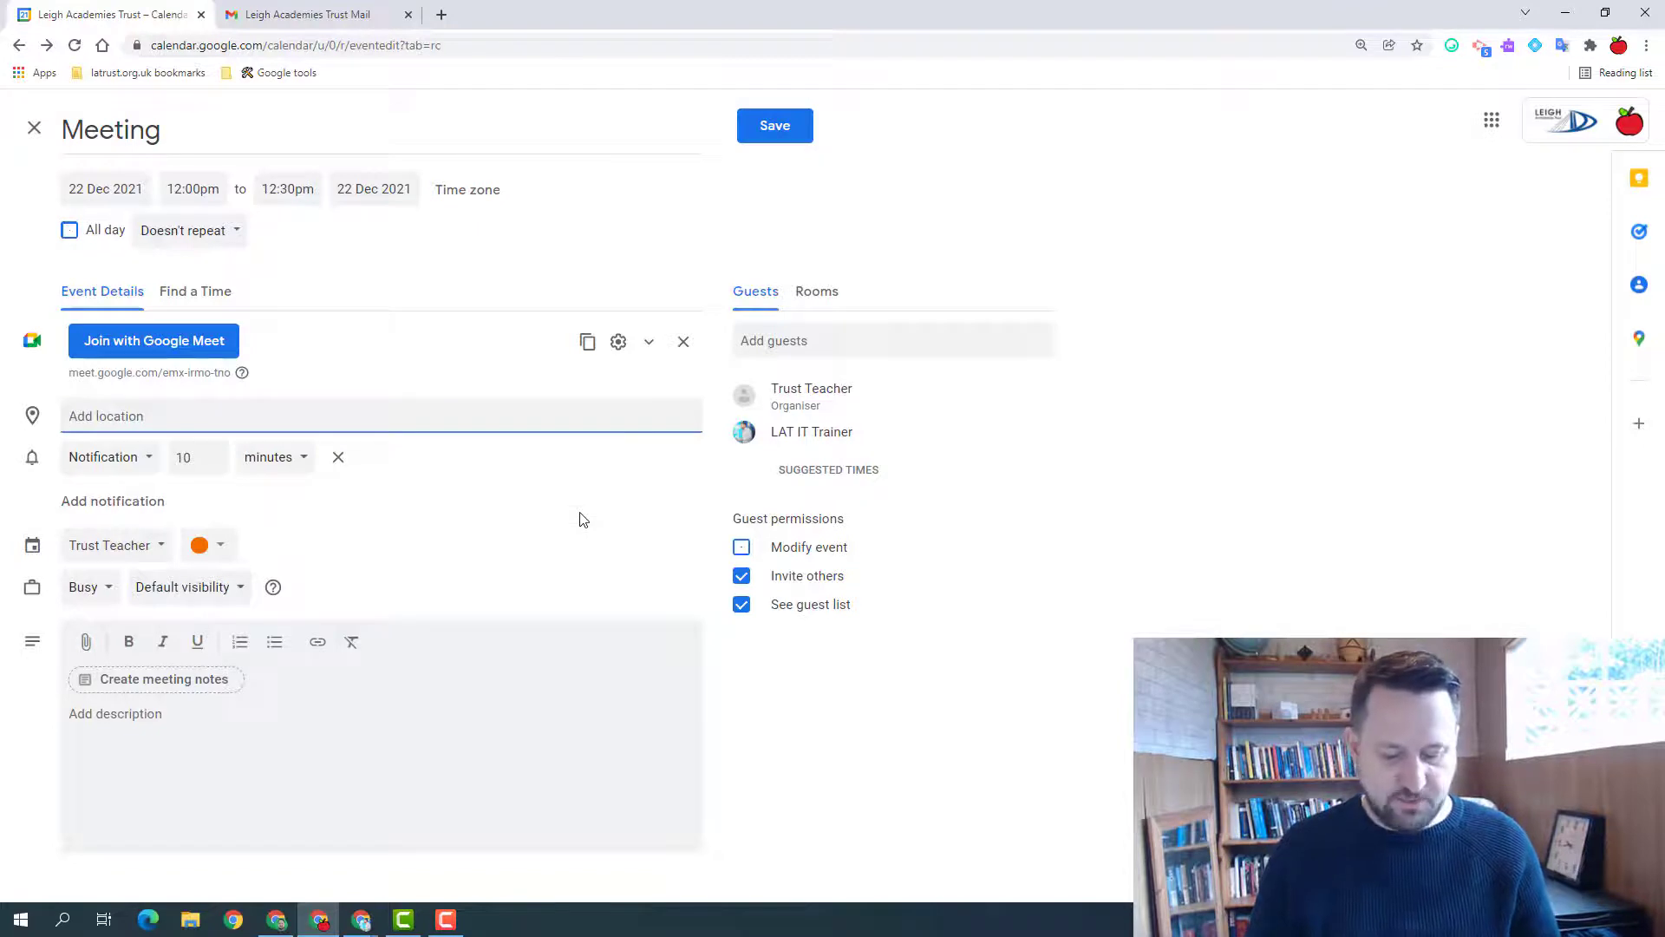
pyautogui.write('Vir')
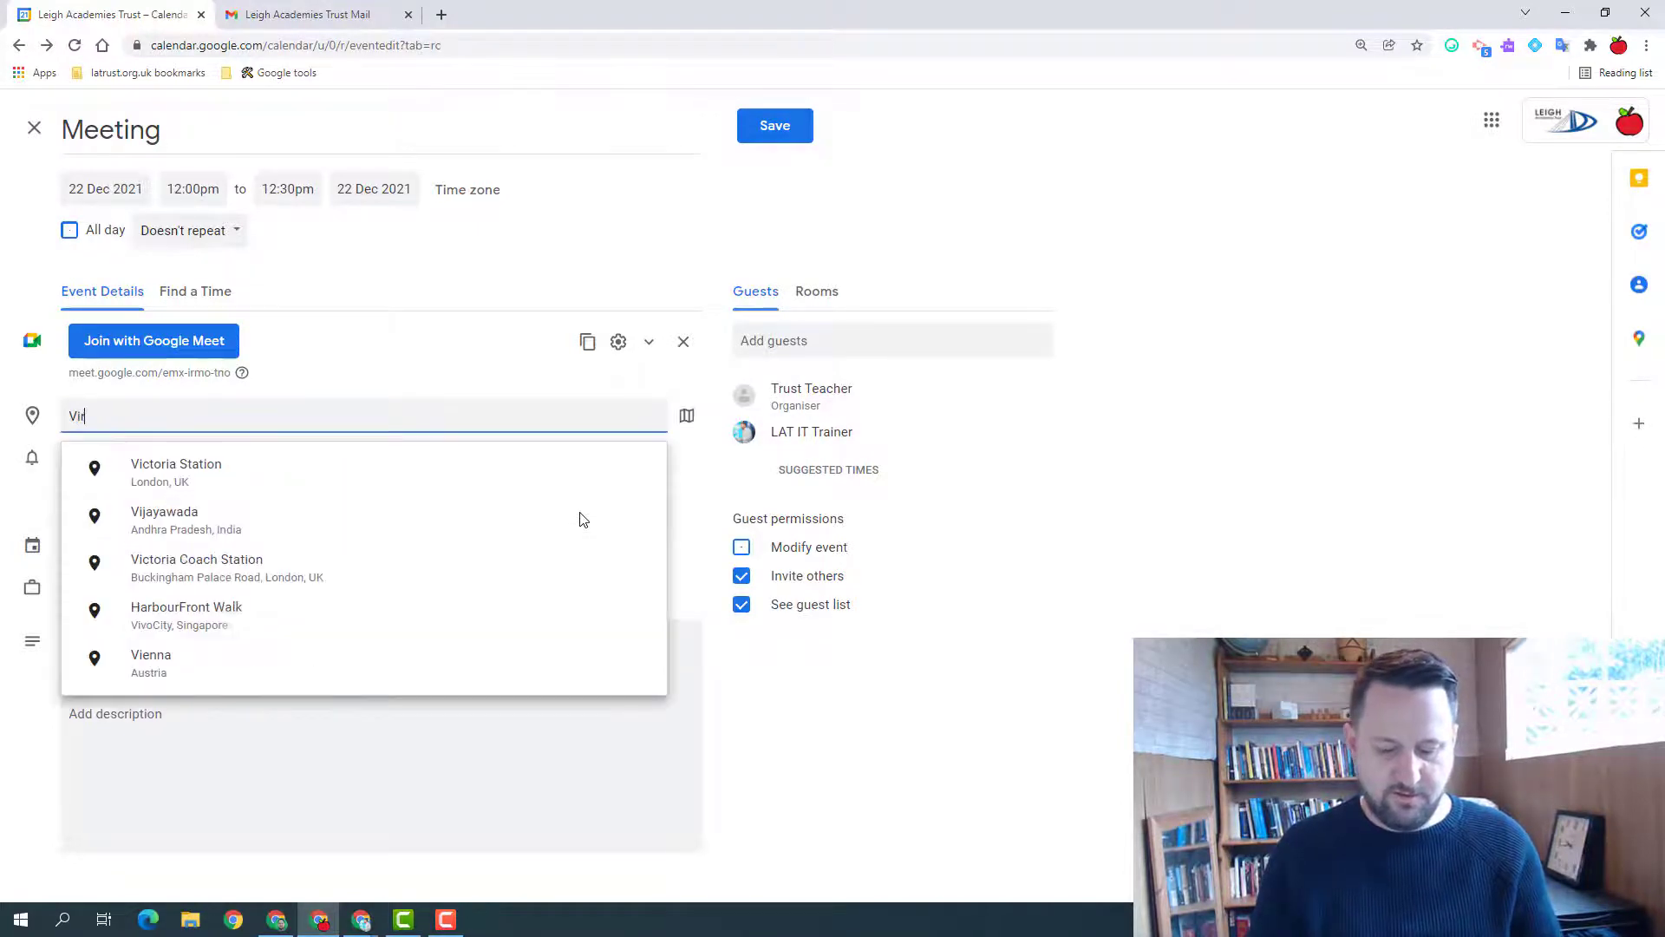
pyautogui.write('tual meeting')
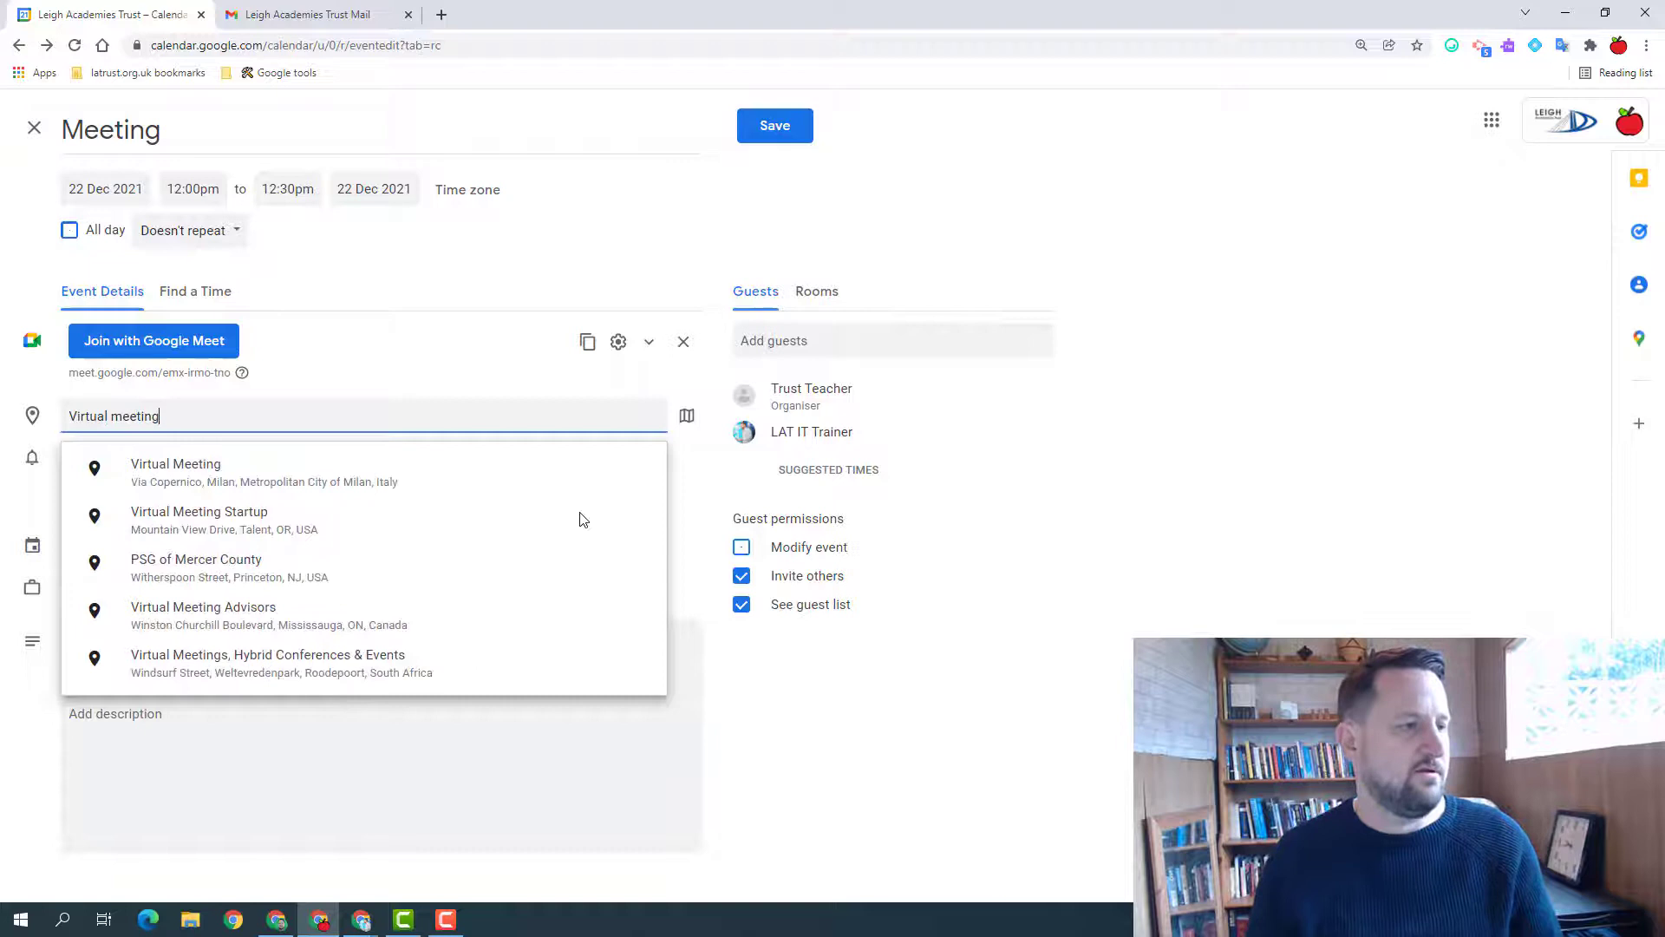
pyautogui.press('Escape')
pyautogui.click(1100, 606)
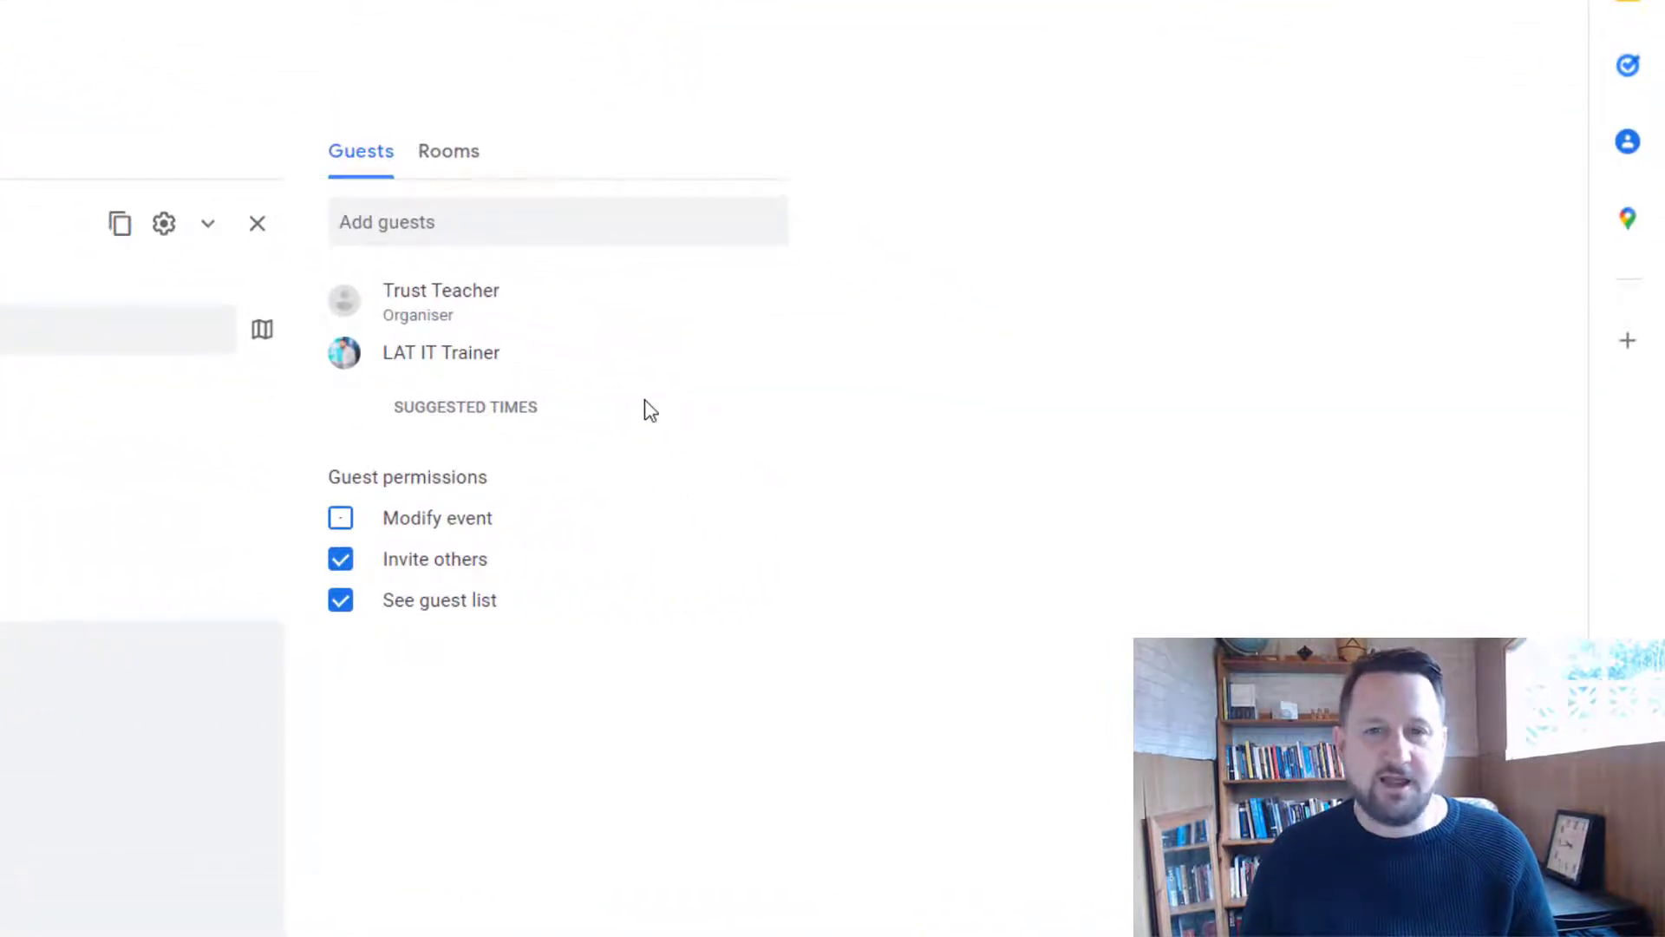
# Leave Modify event unticked, keeping Invite others and See guest list enabled for guests
pyautogui.moveTo(692, 358)
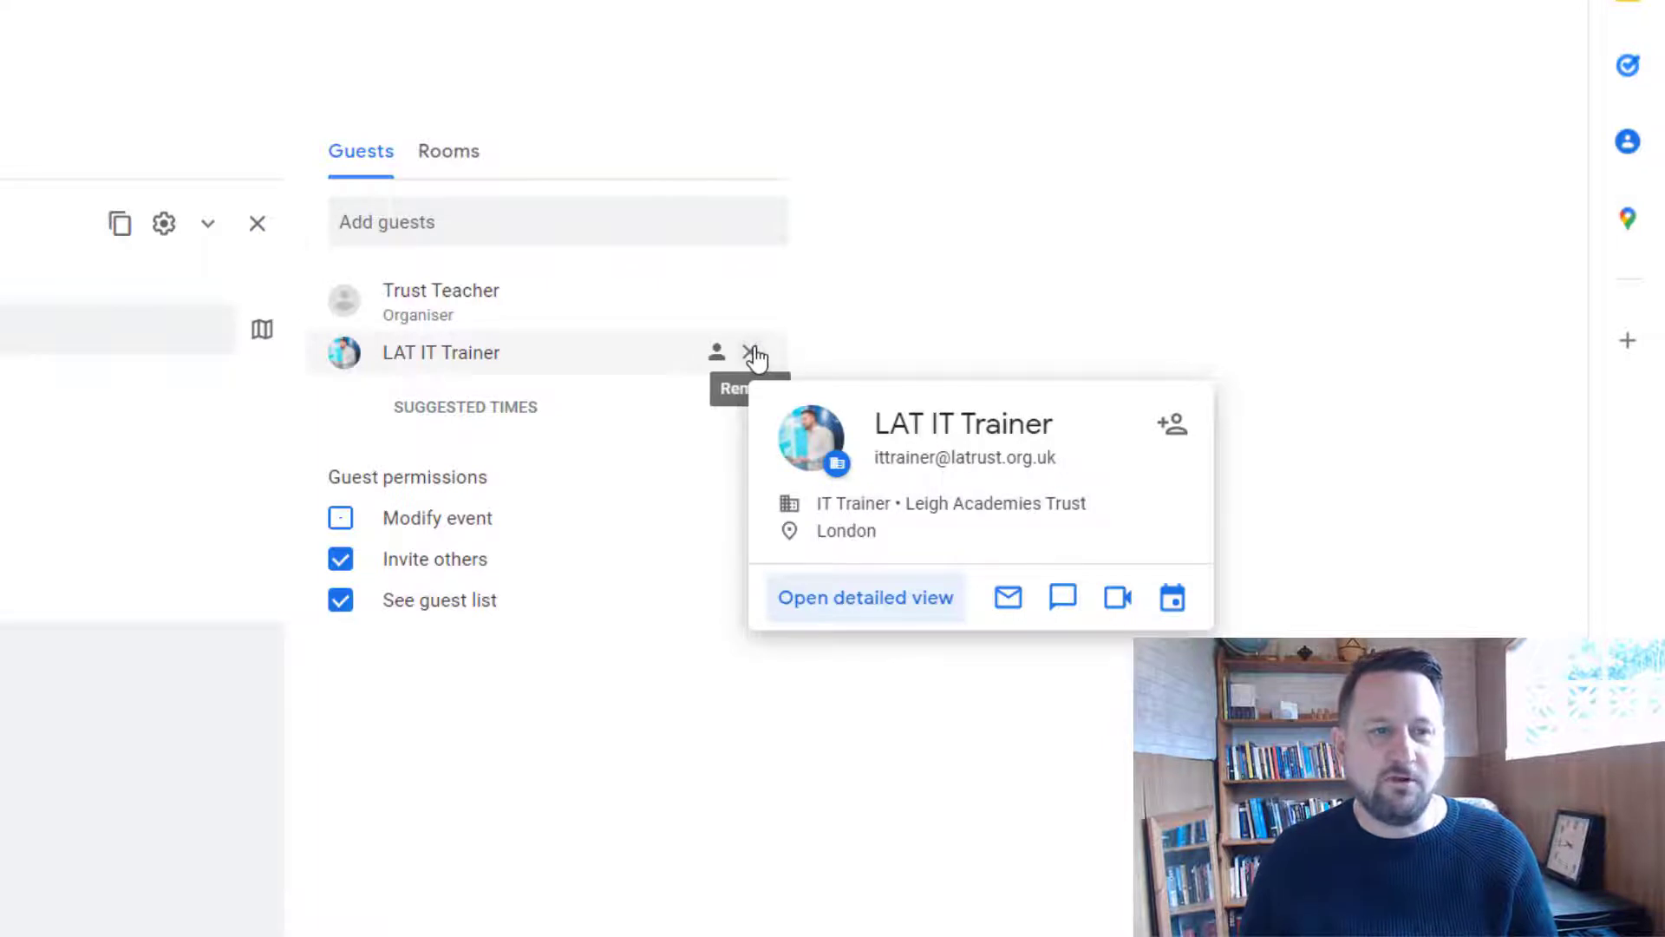
pyautogui.click(340, 520)
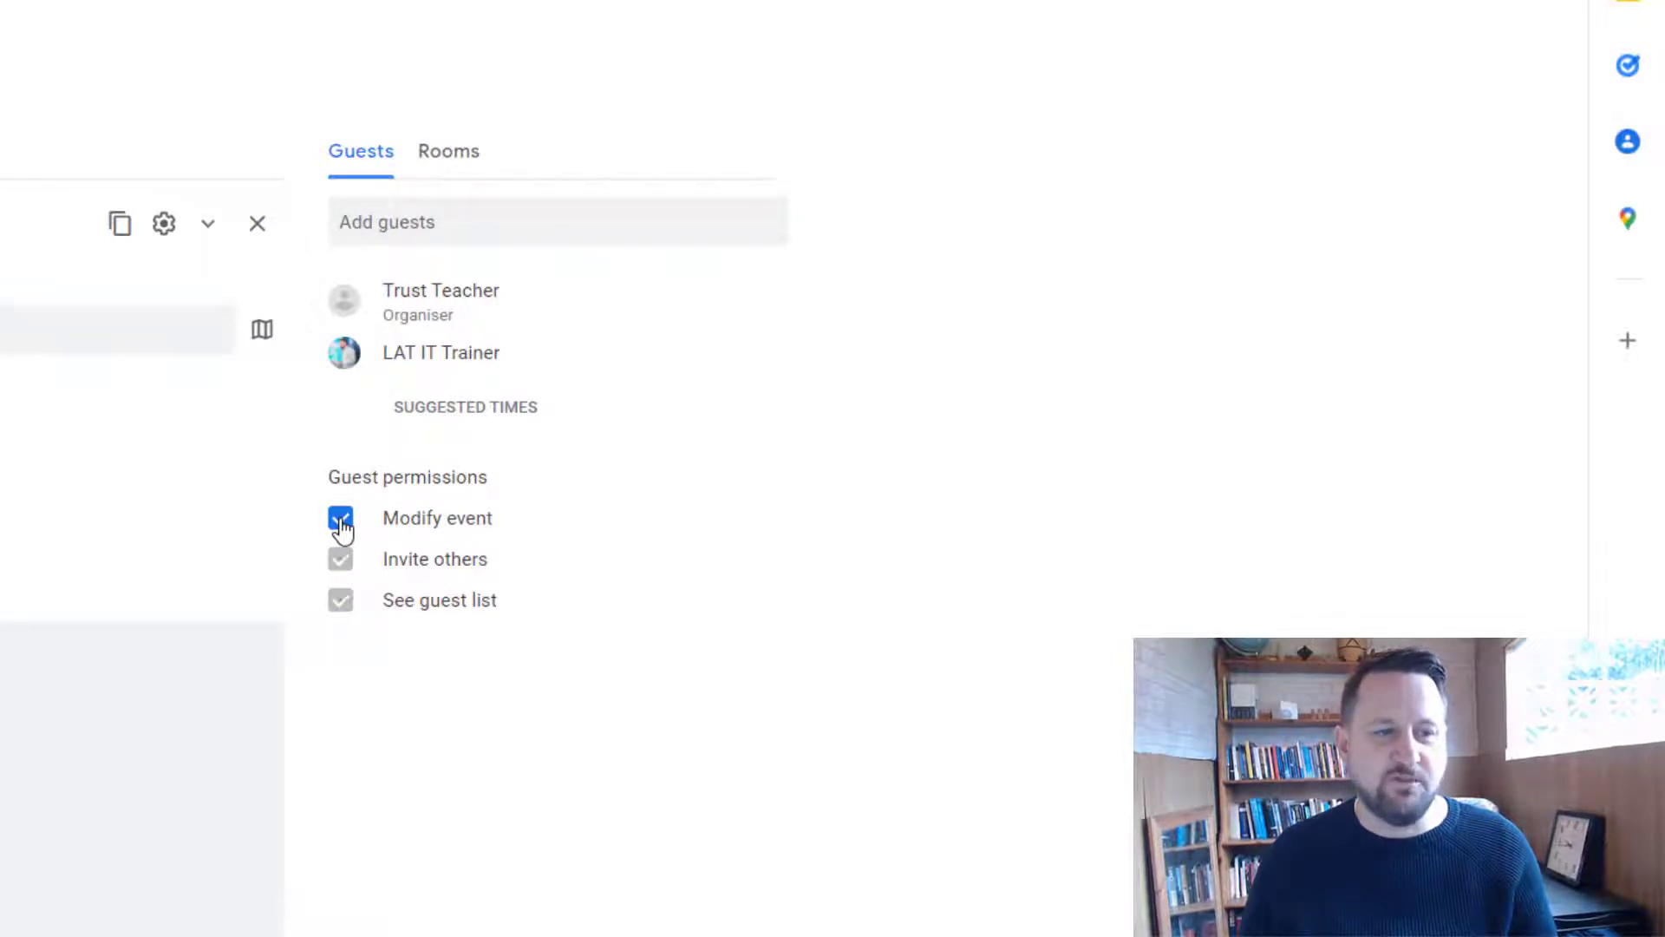
pyautogui.click(341, 520)
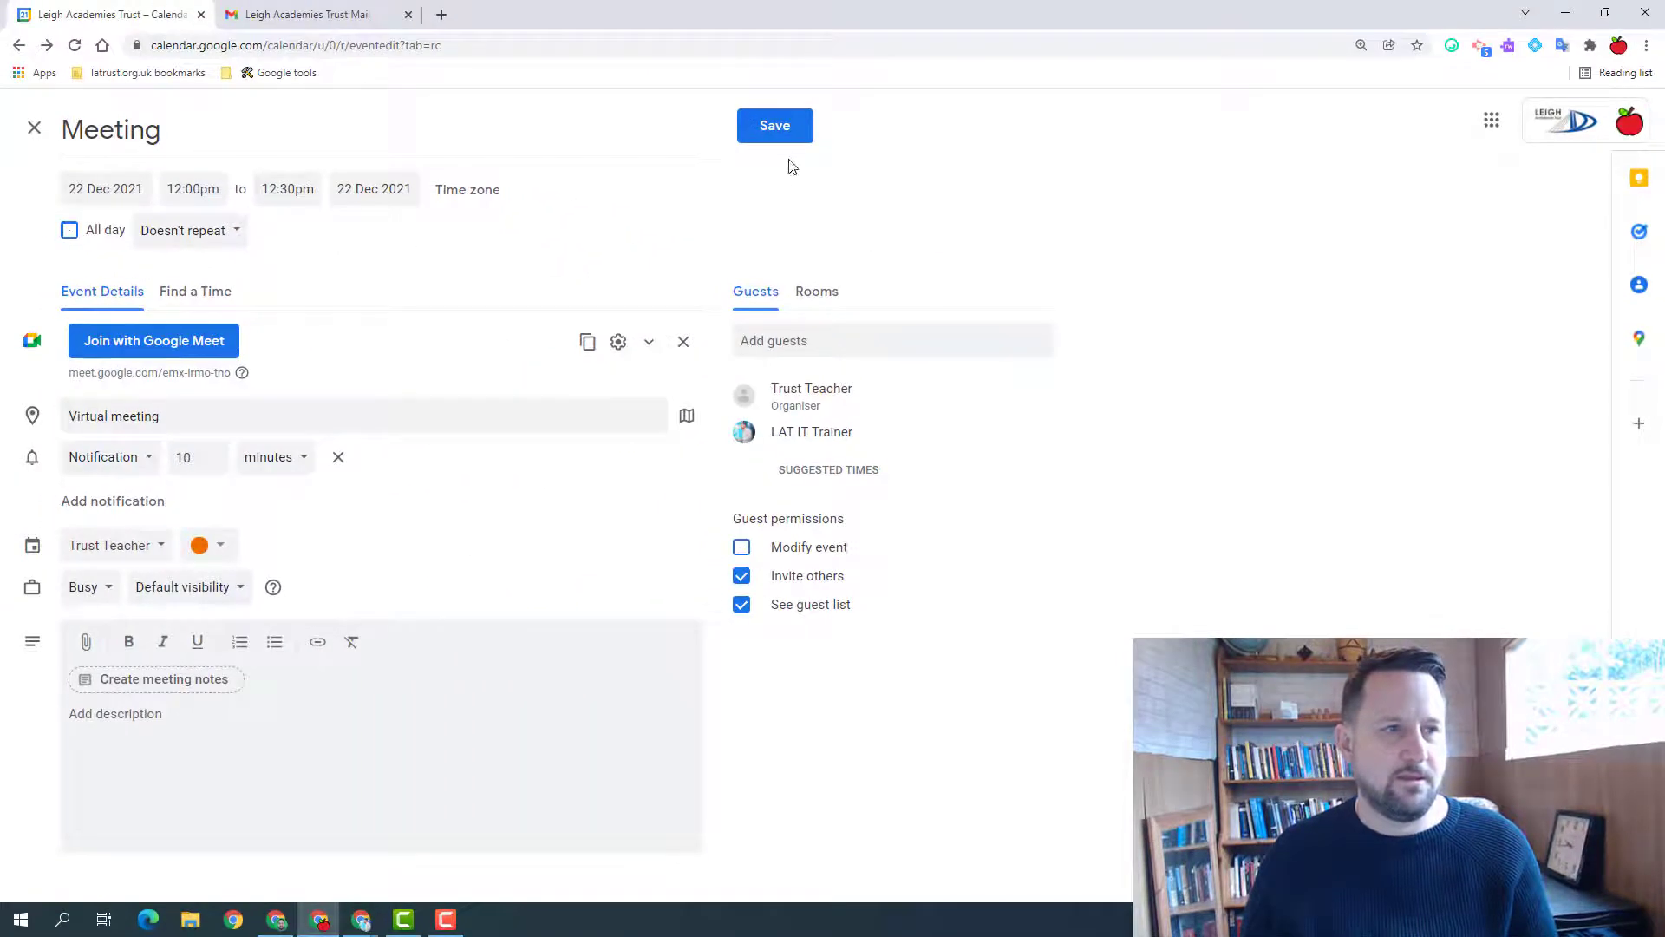
# Save the Meeting and confirm the invitation dialog so it lands on Wed 22 at 12pm
pyautogui.click(784, 140)
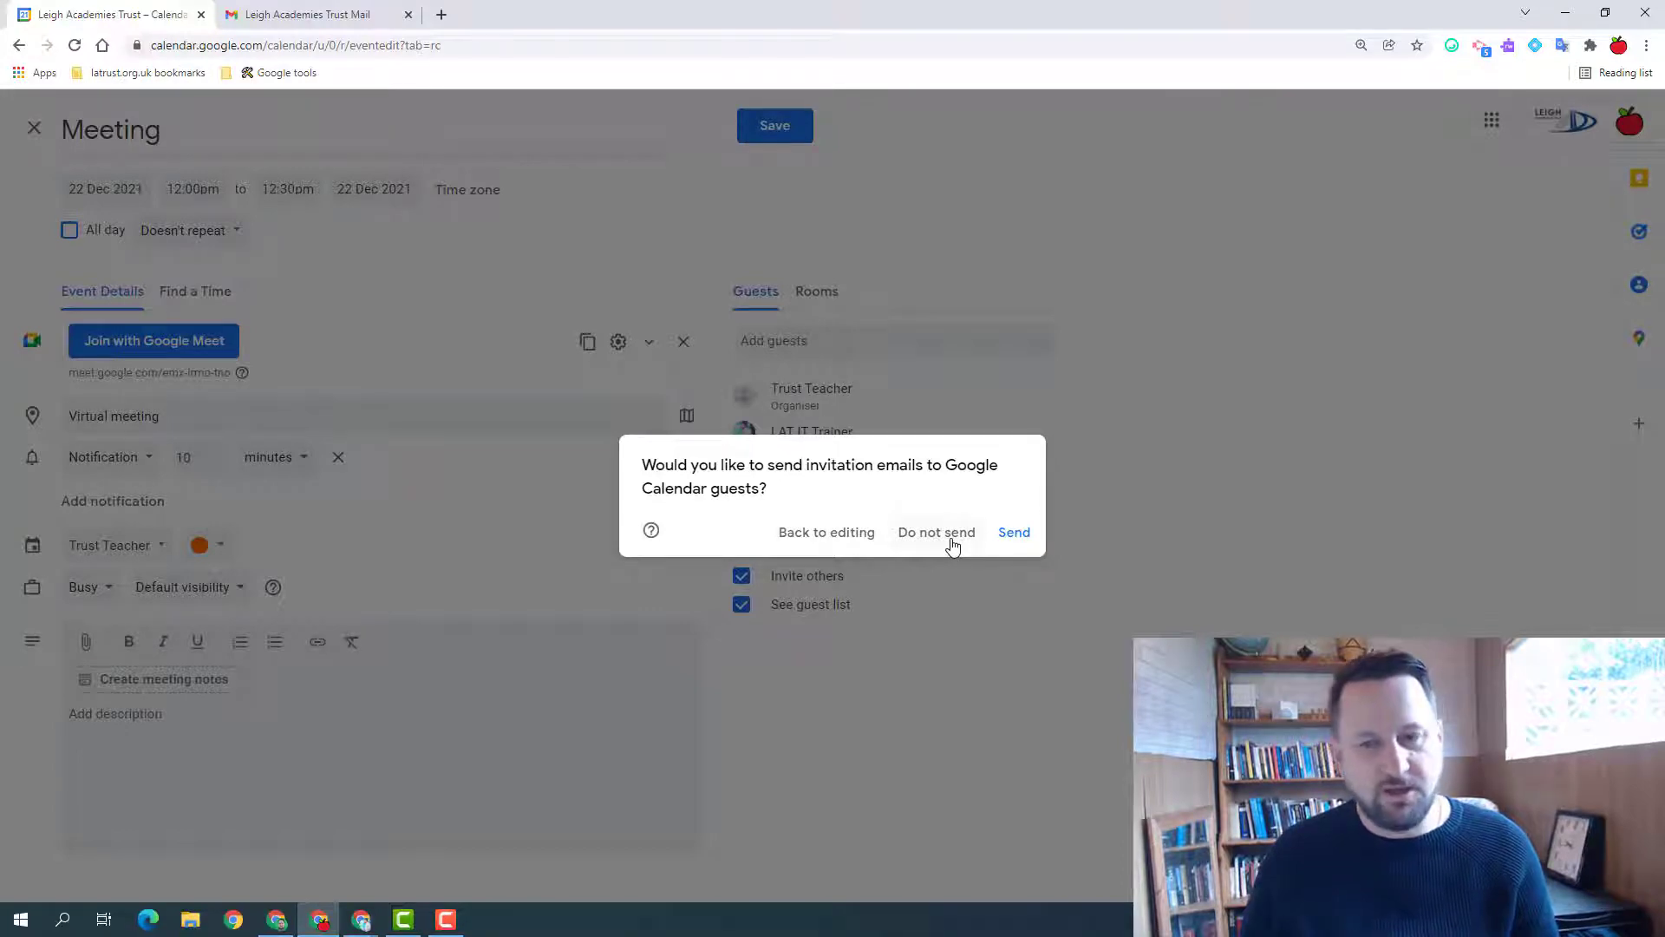
pyautogui.click(1013, 533)
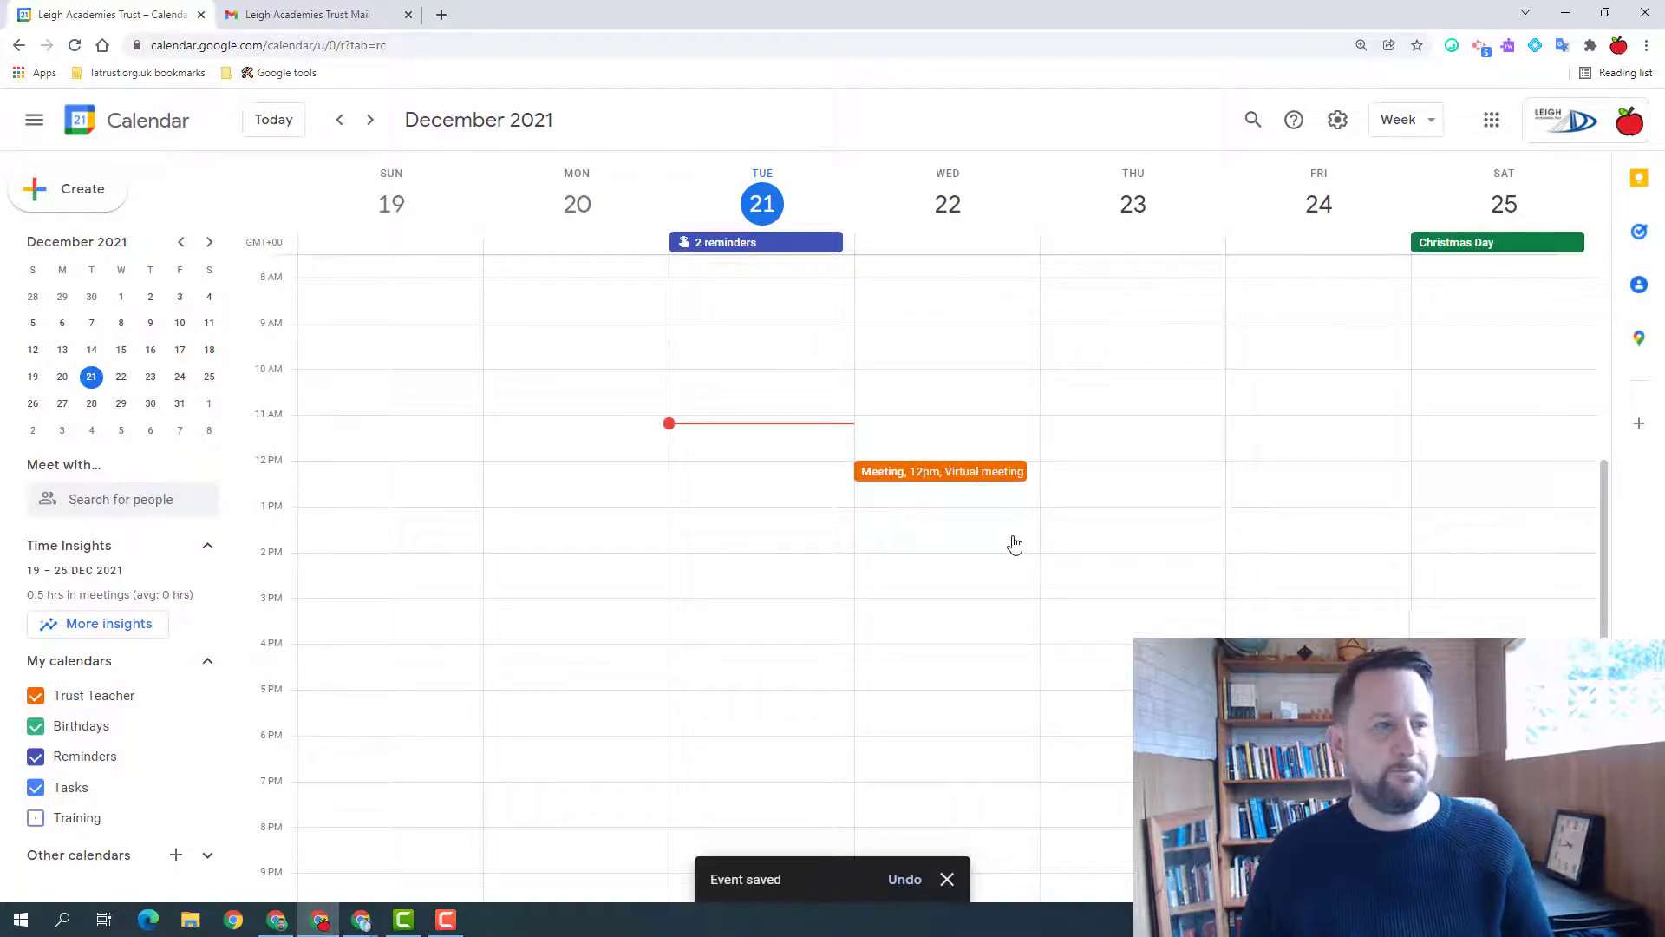
# Open the saved Meeting for editing and check its guest responses: 1 yes, 1 awaiting
pyautogui.click(930, 473)
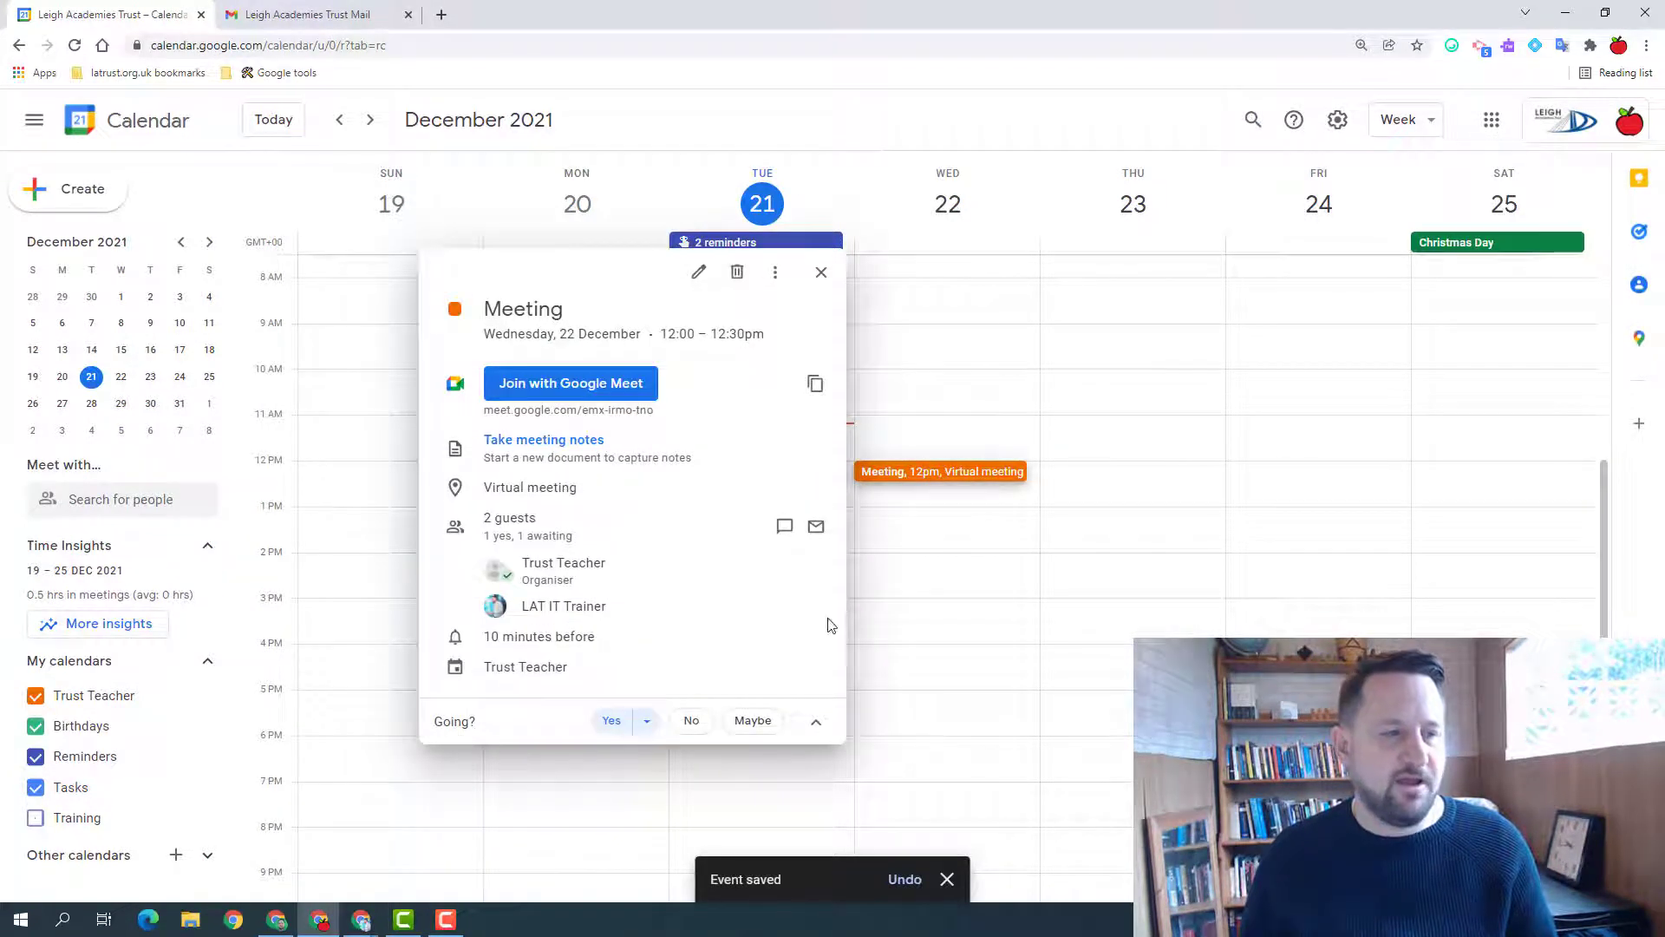
pyautogui.click(698, 272)
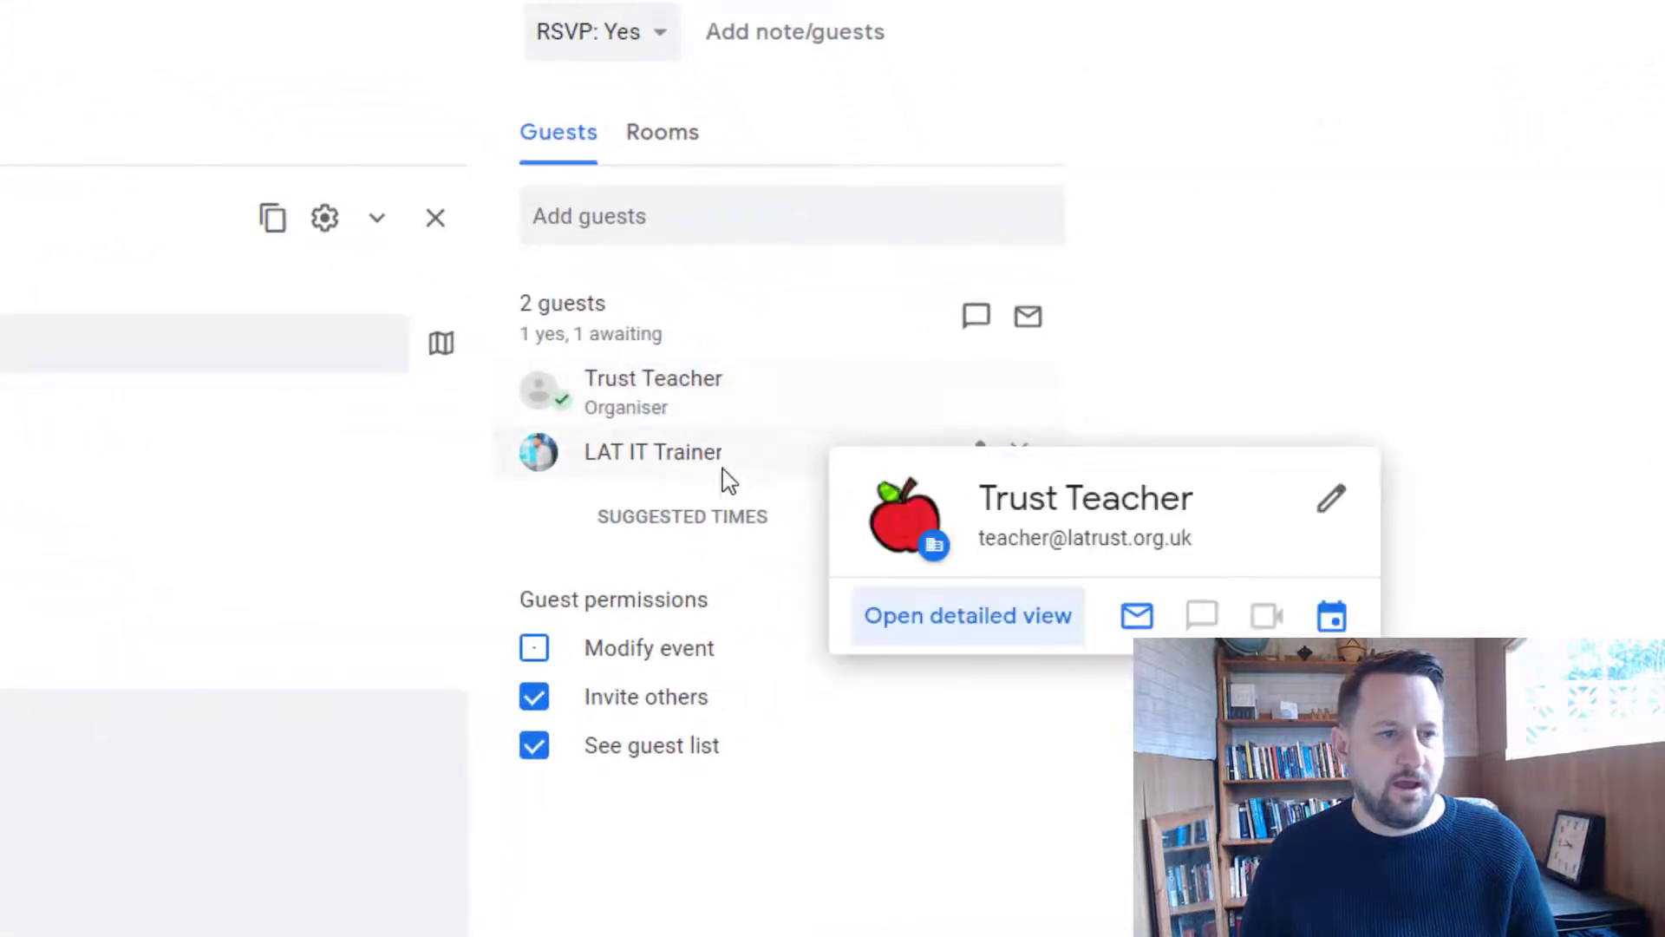
pyautogui.moveTo(745, 465)
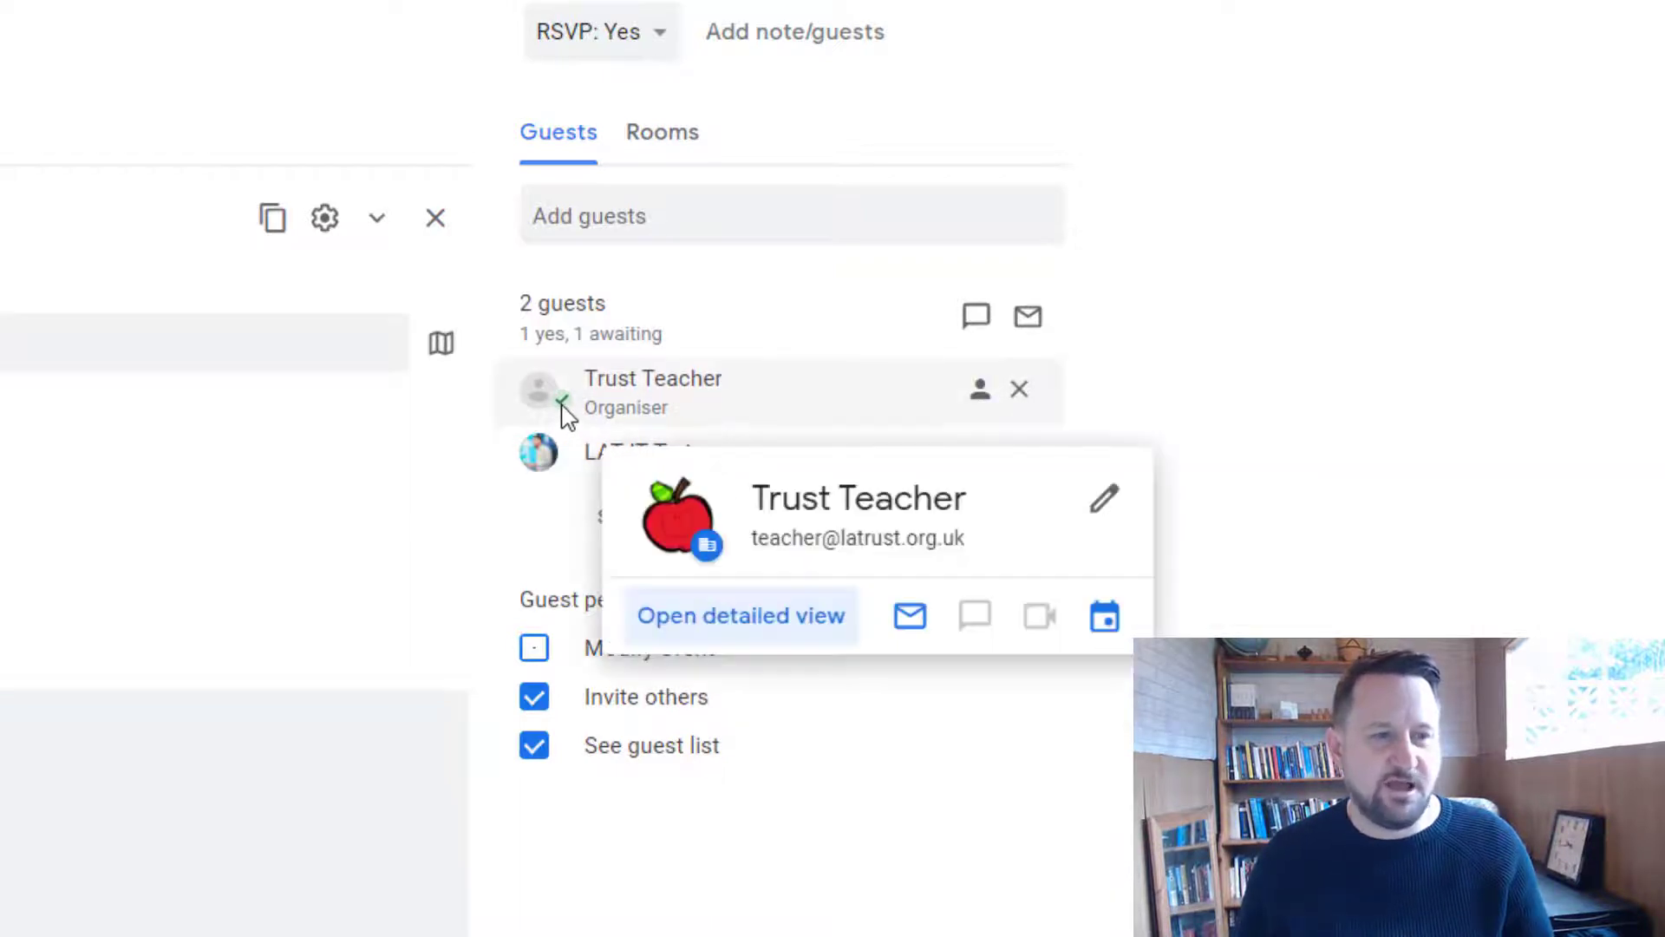
pyautogui.moveTo(573, 475)
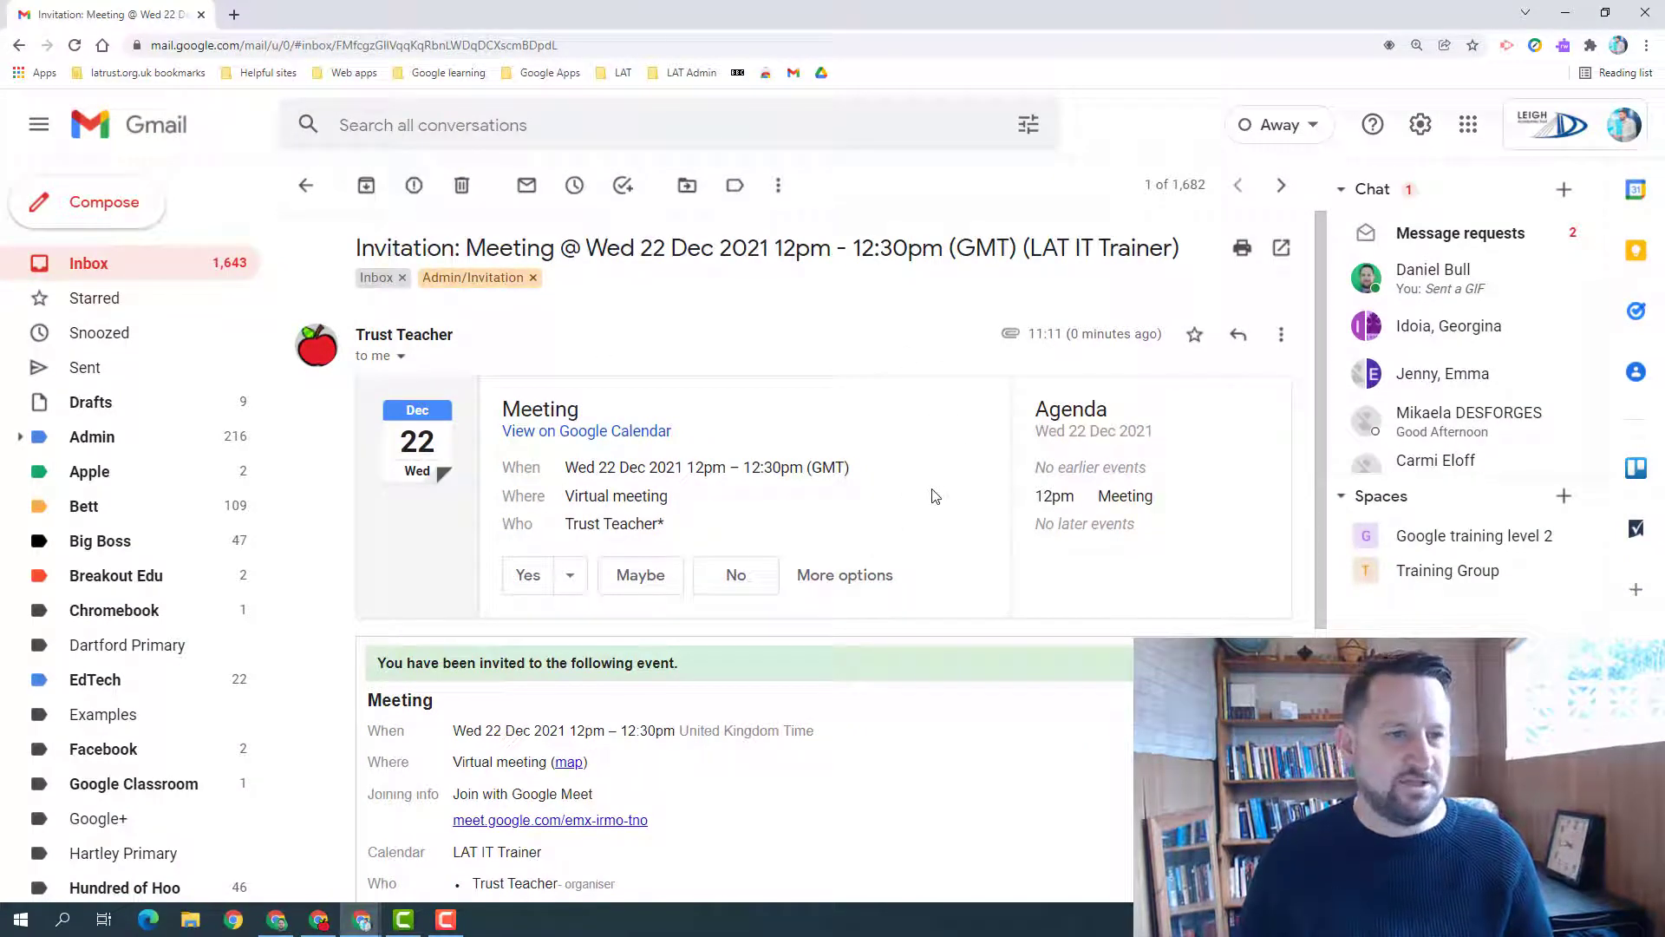
# Accept the Gmail invitation with 'Yes, joining virtually' and return to the Calendar editor
pyautogui.scroll(-1, 610, 501)
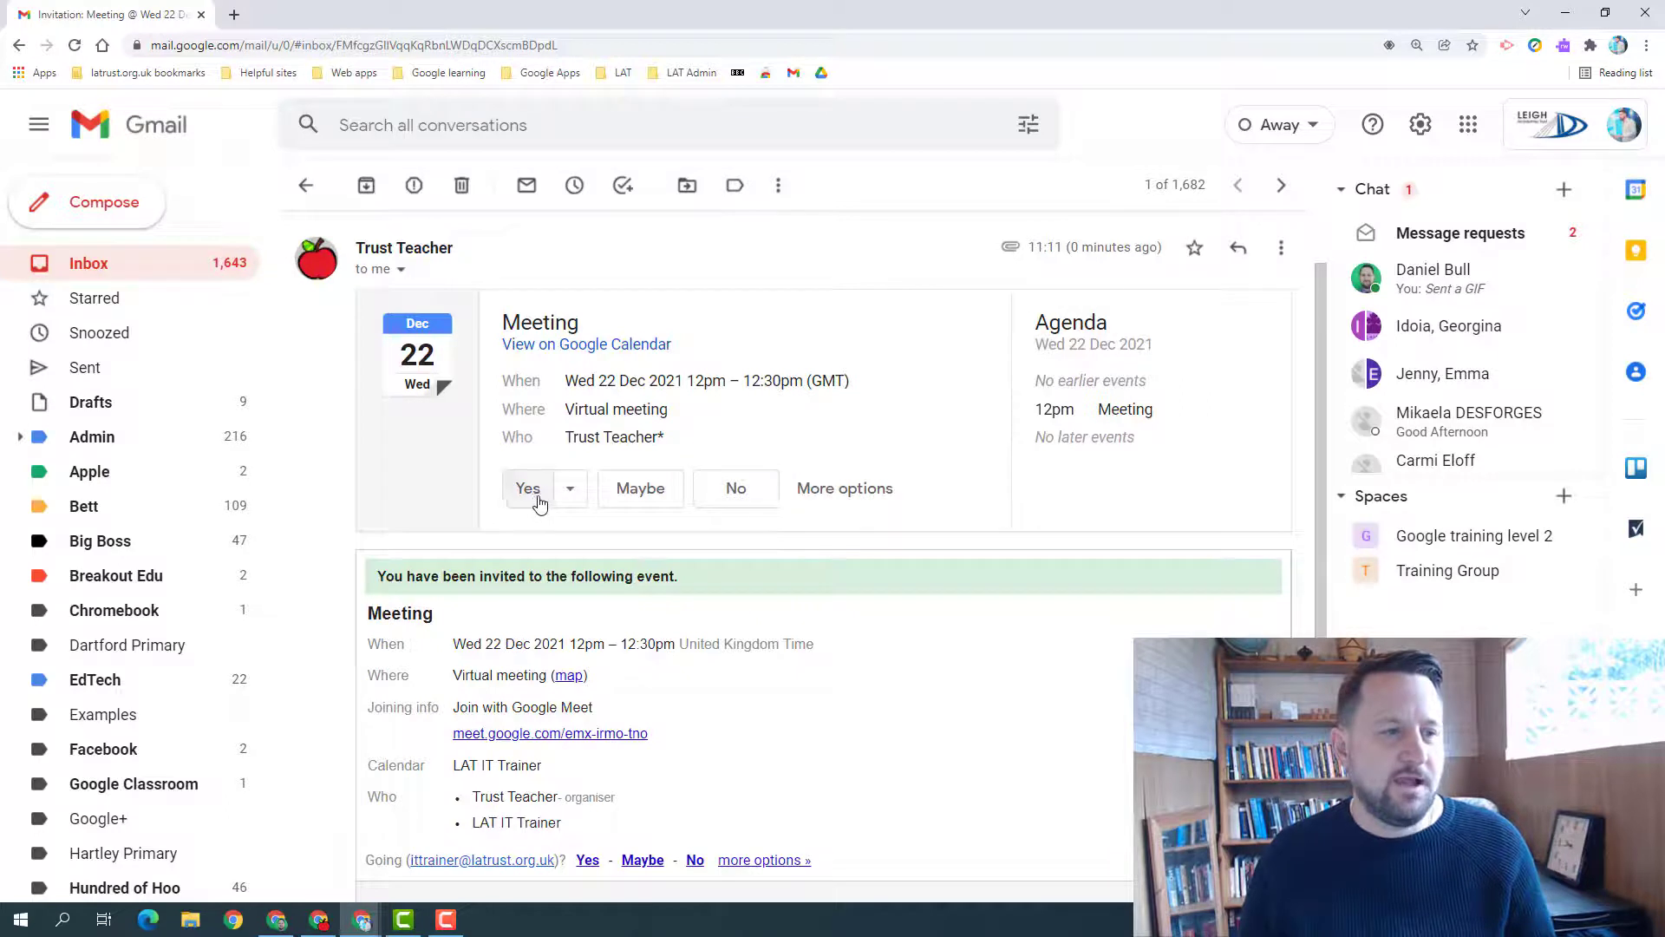
pyautogui.click(572, 494)
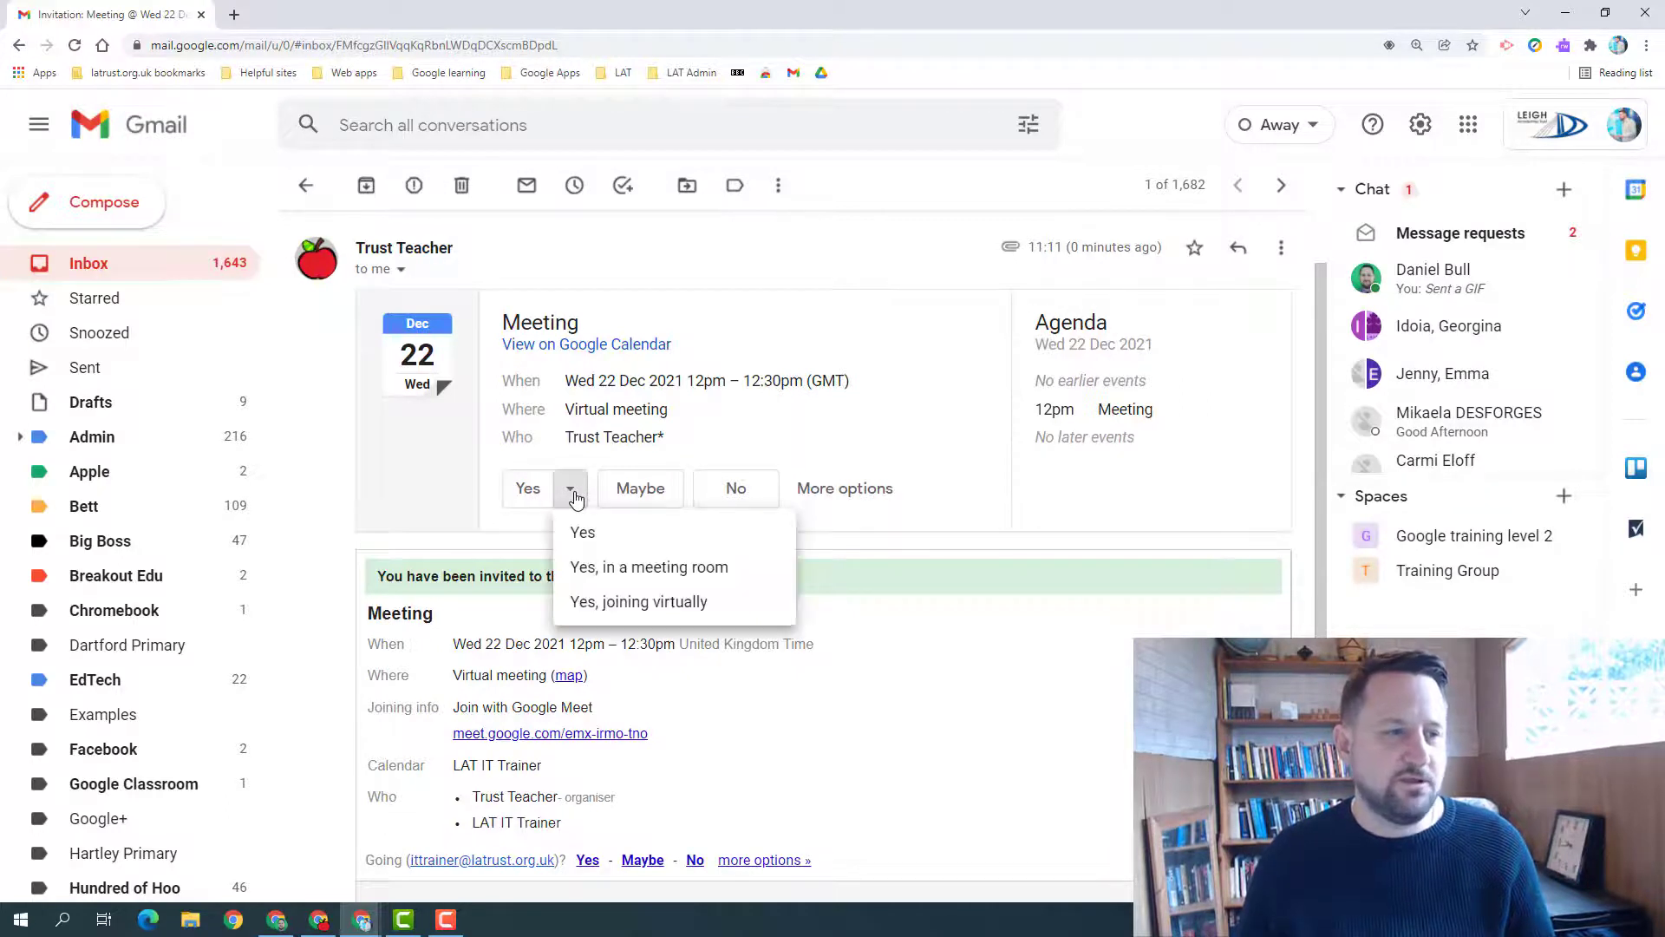
pyautogui.click(642, 604)
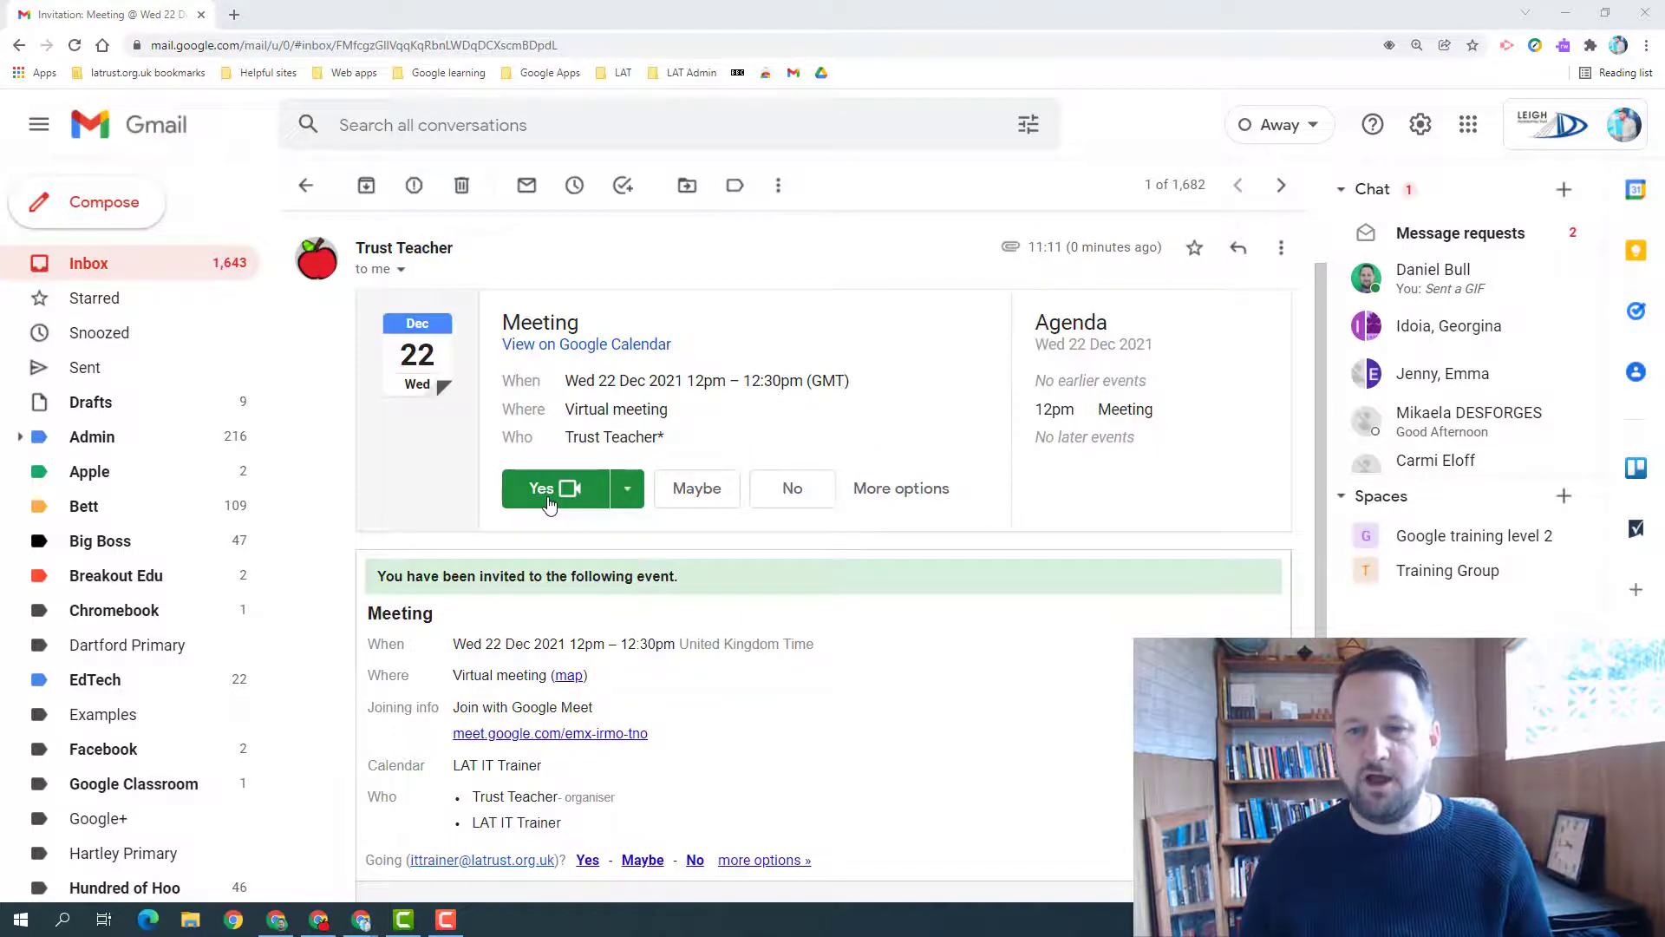
pyautogui.hotkey('alt', 'Tab')
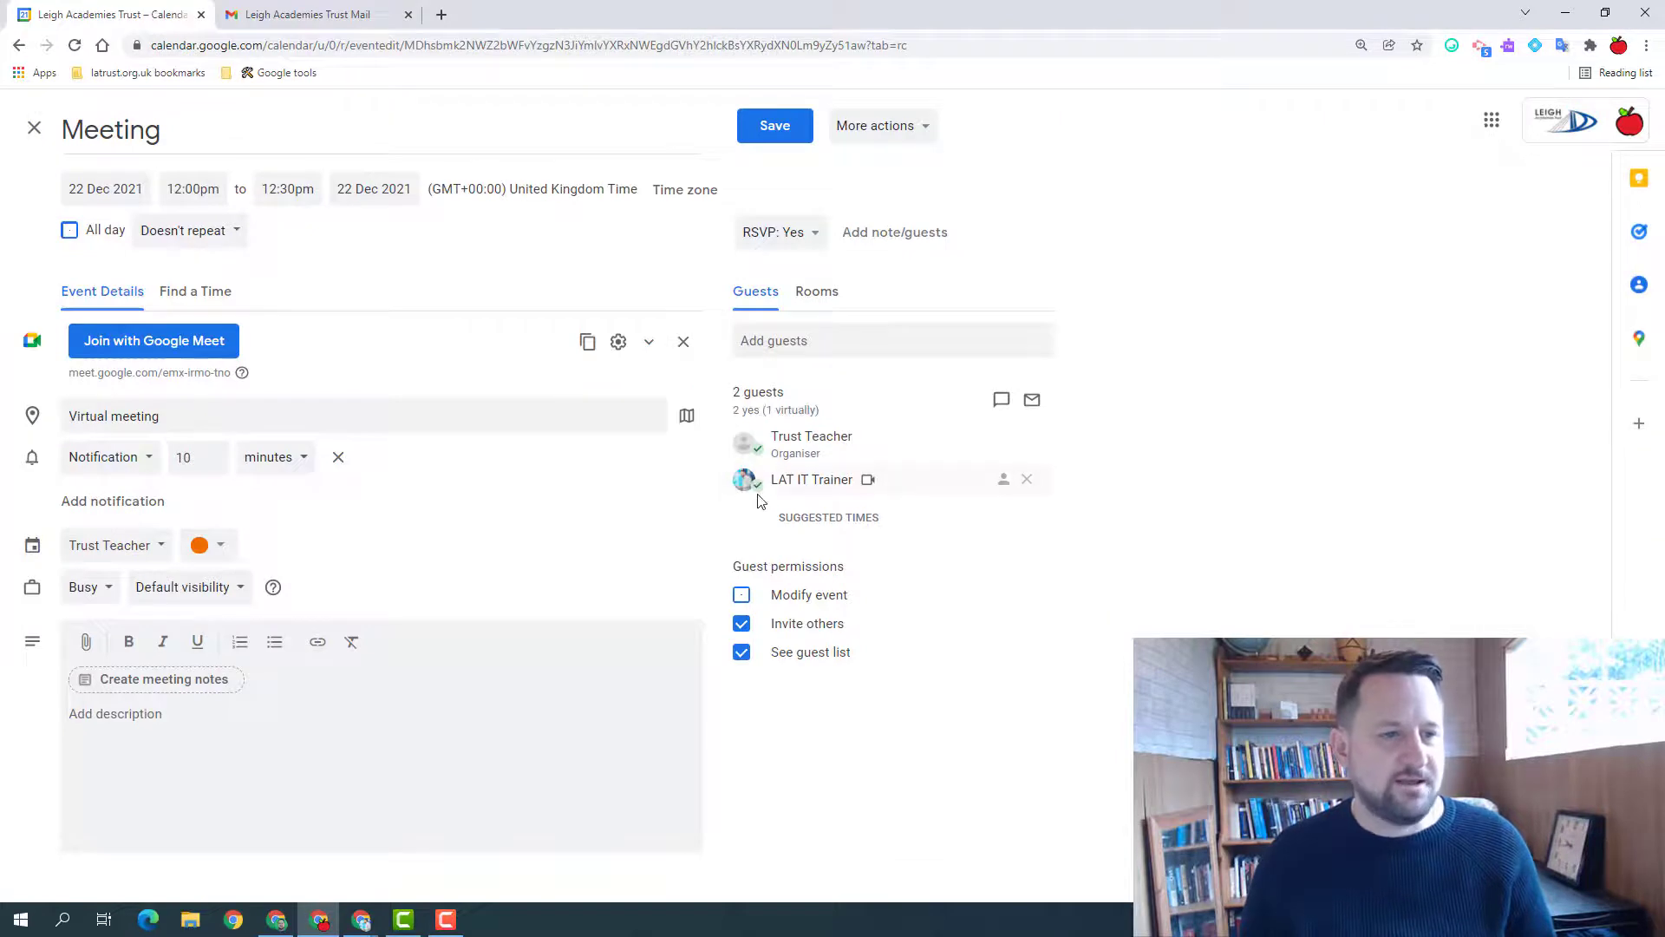
# Attach a 'Notes – Meeting' document via Create meeting notes
pyautogui.moveTo(760, 492)
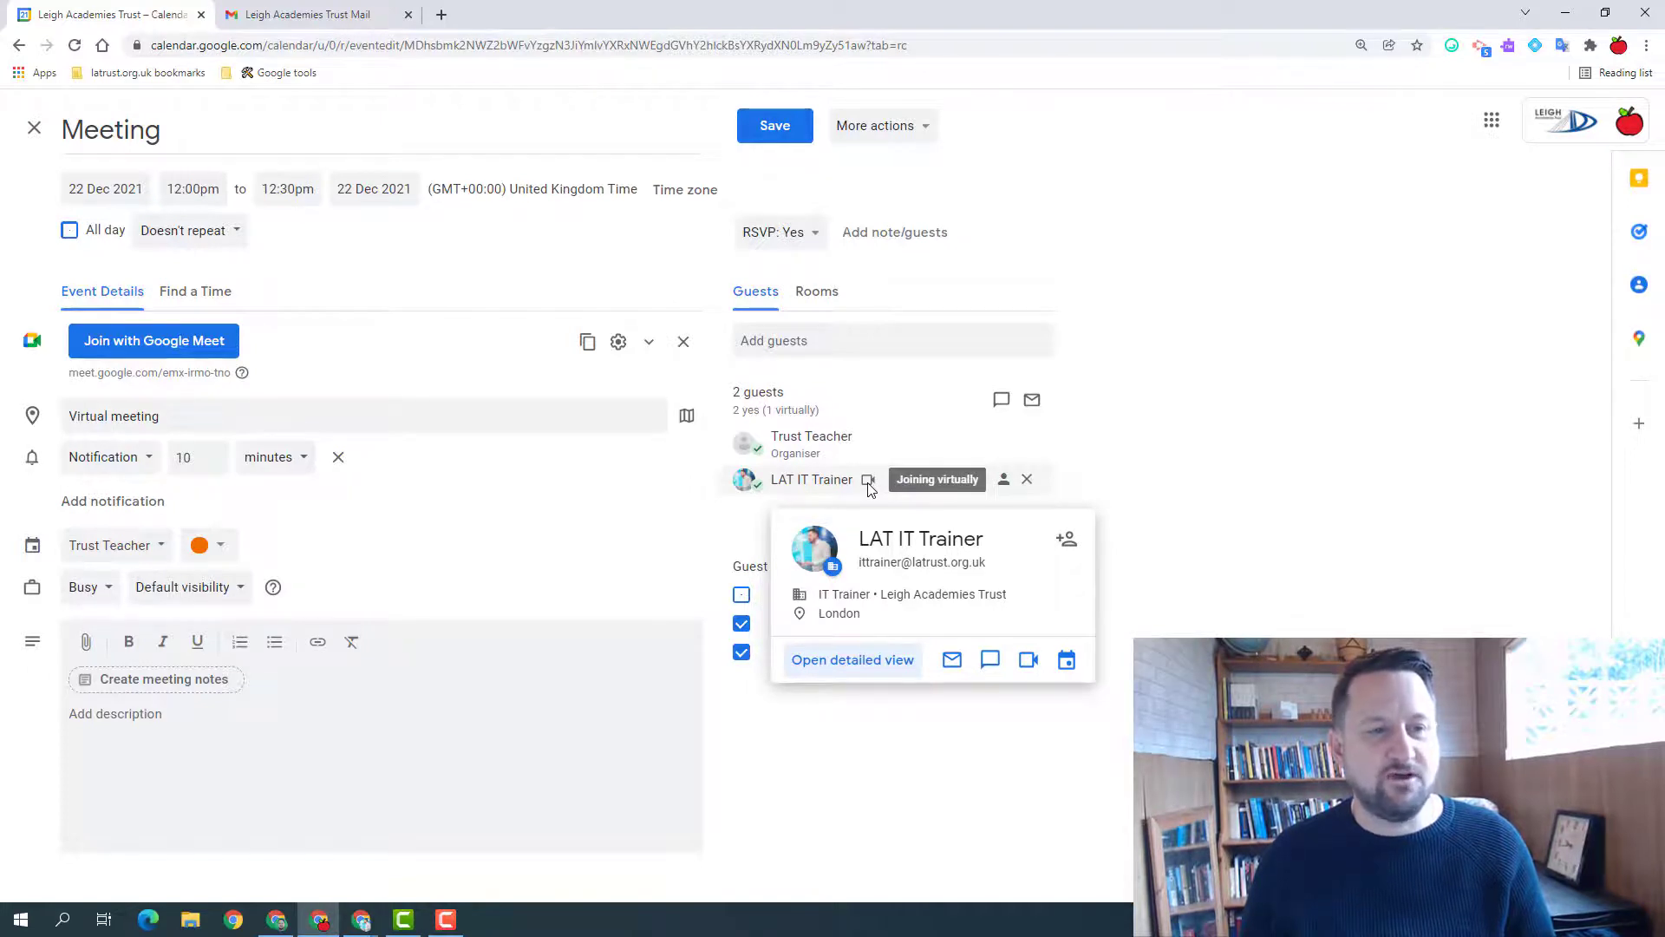
pyautogui.click(161, 687)
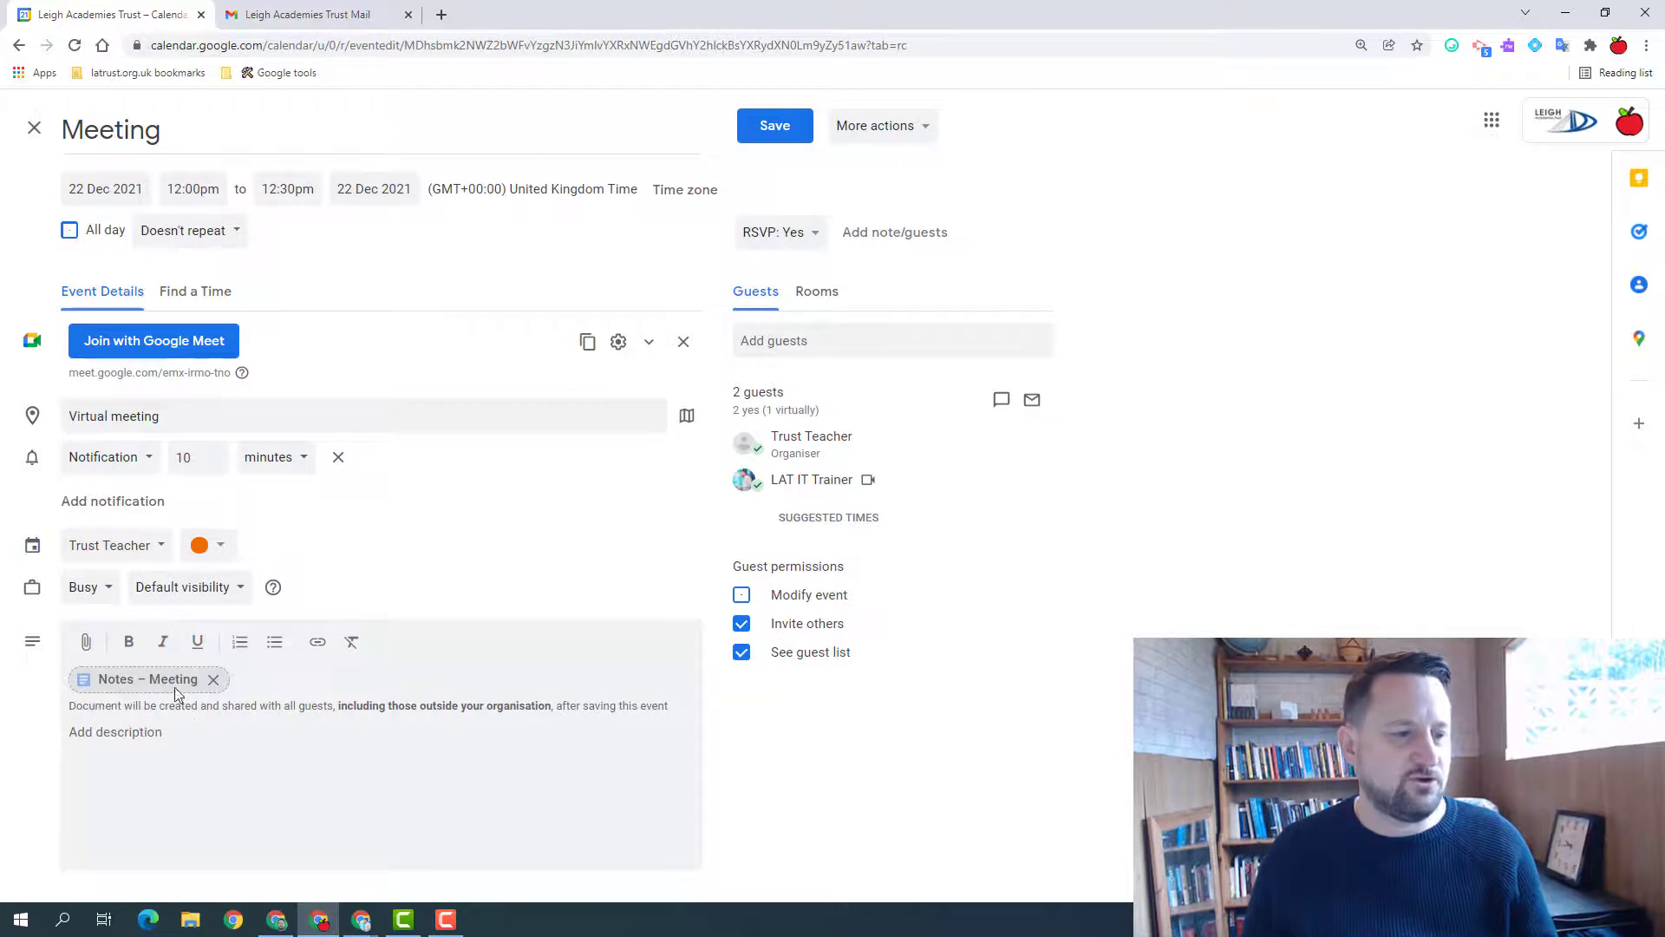
# Save the Meeting and send guests the update message 'I have added meeting notes'
pyautogui.click(776, 141)
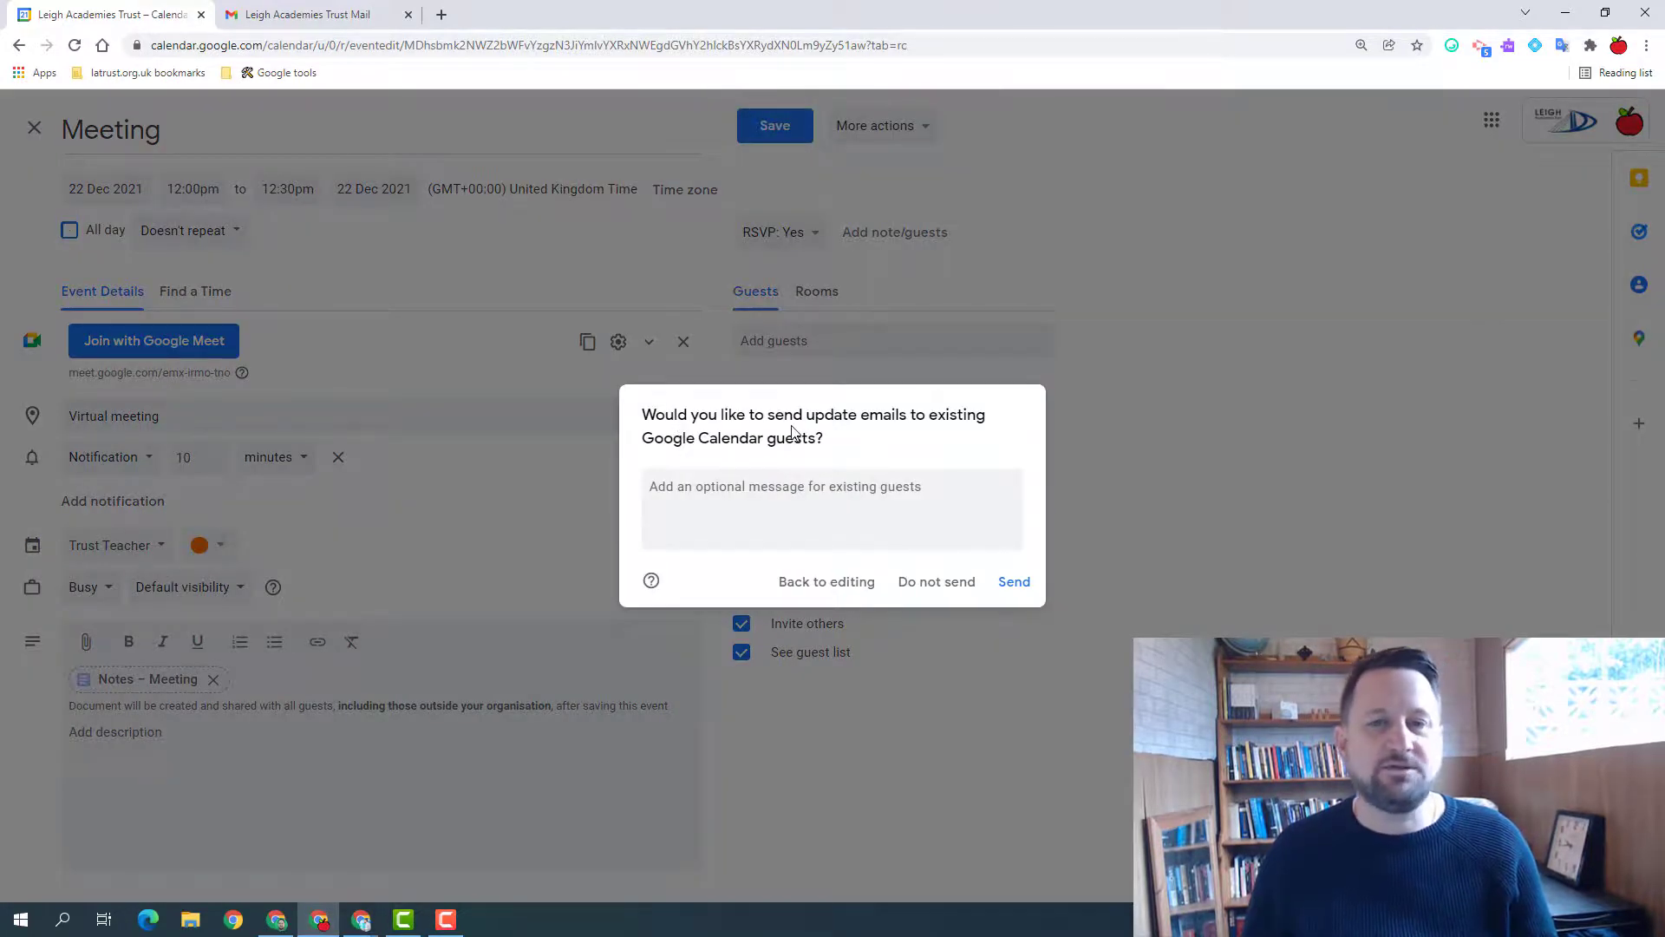
pyautogui.click(774, 488)
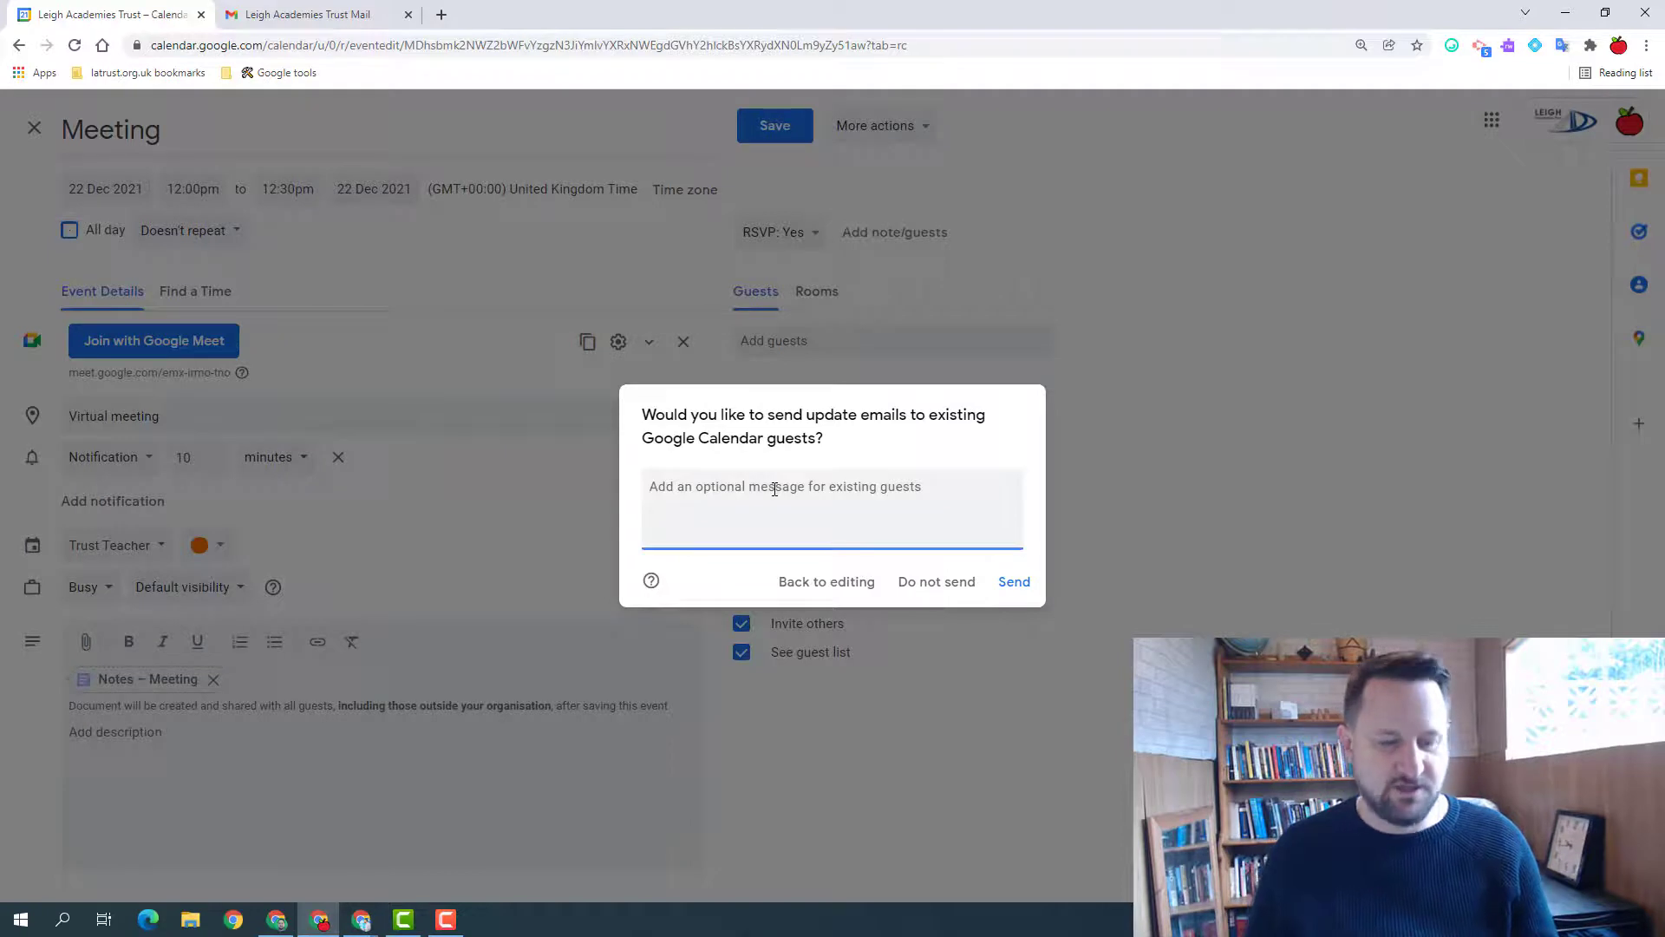
pyautogui.write('I have ad')
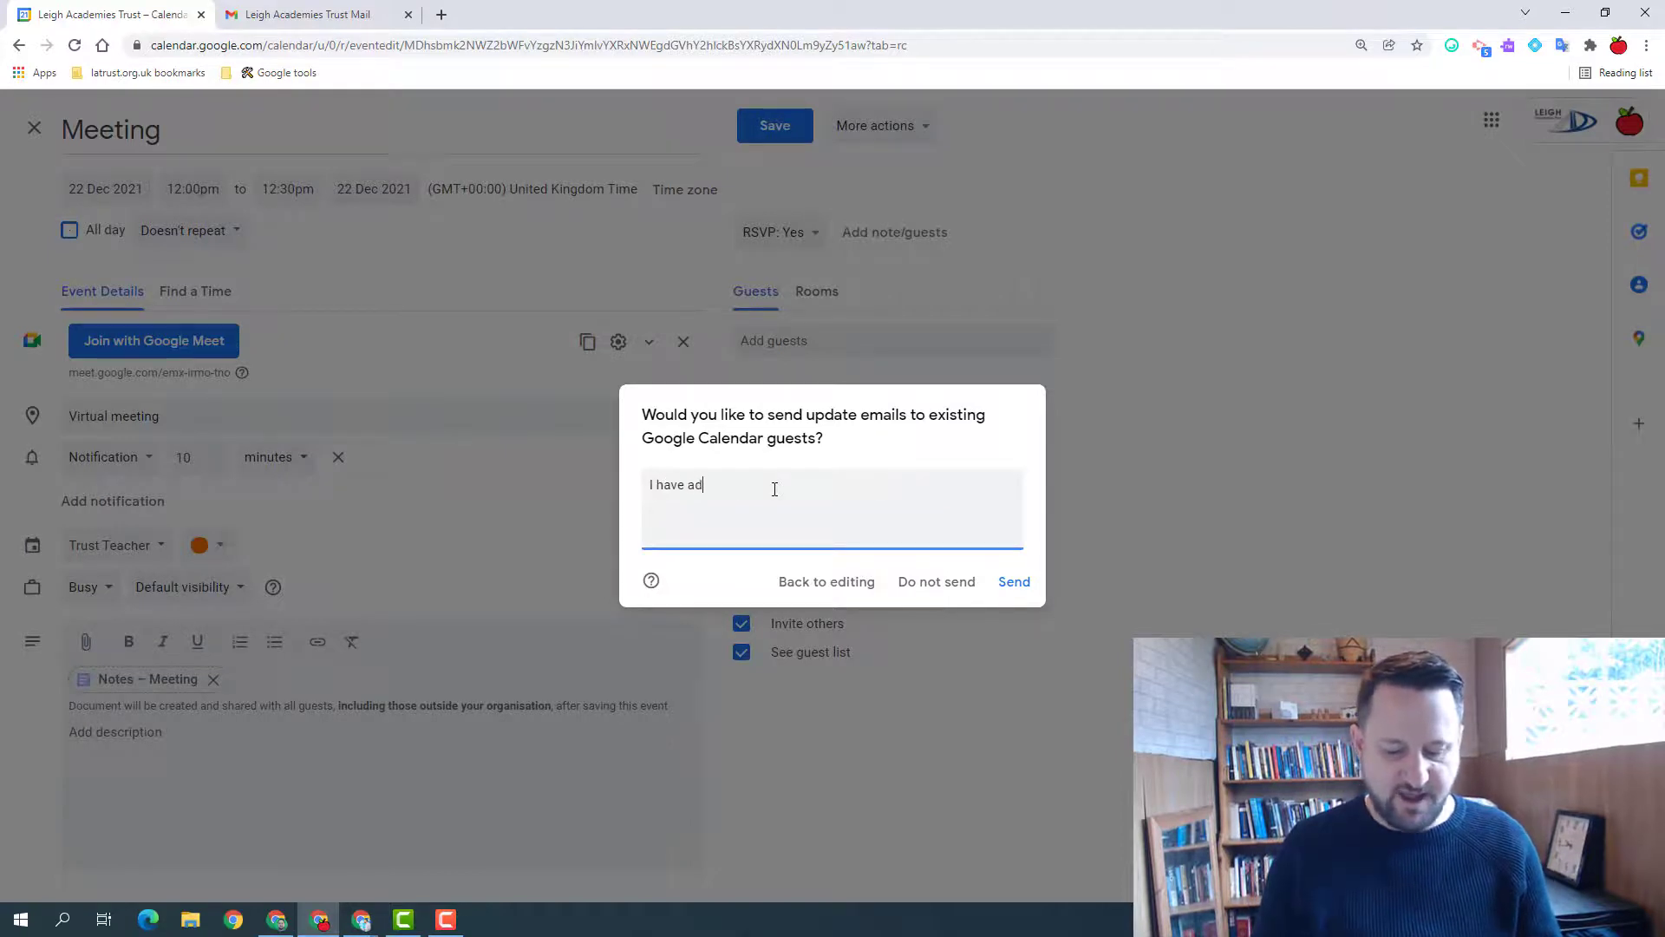
pyautogui.write('ded meeting notes')
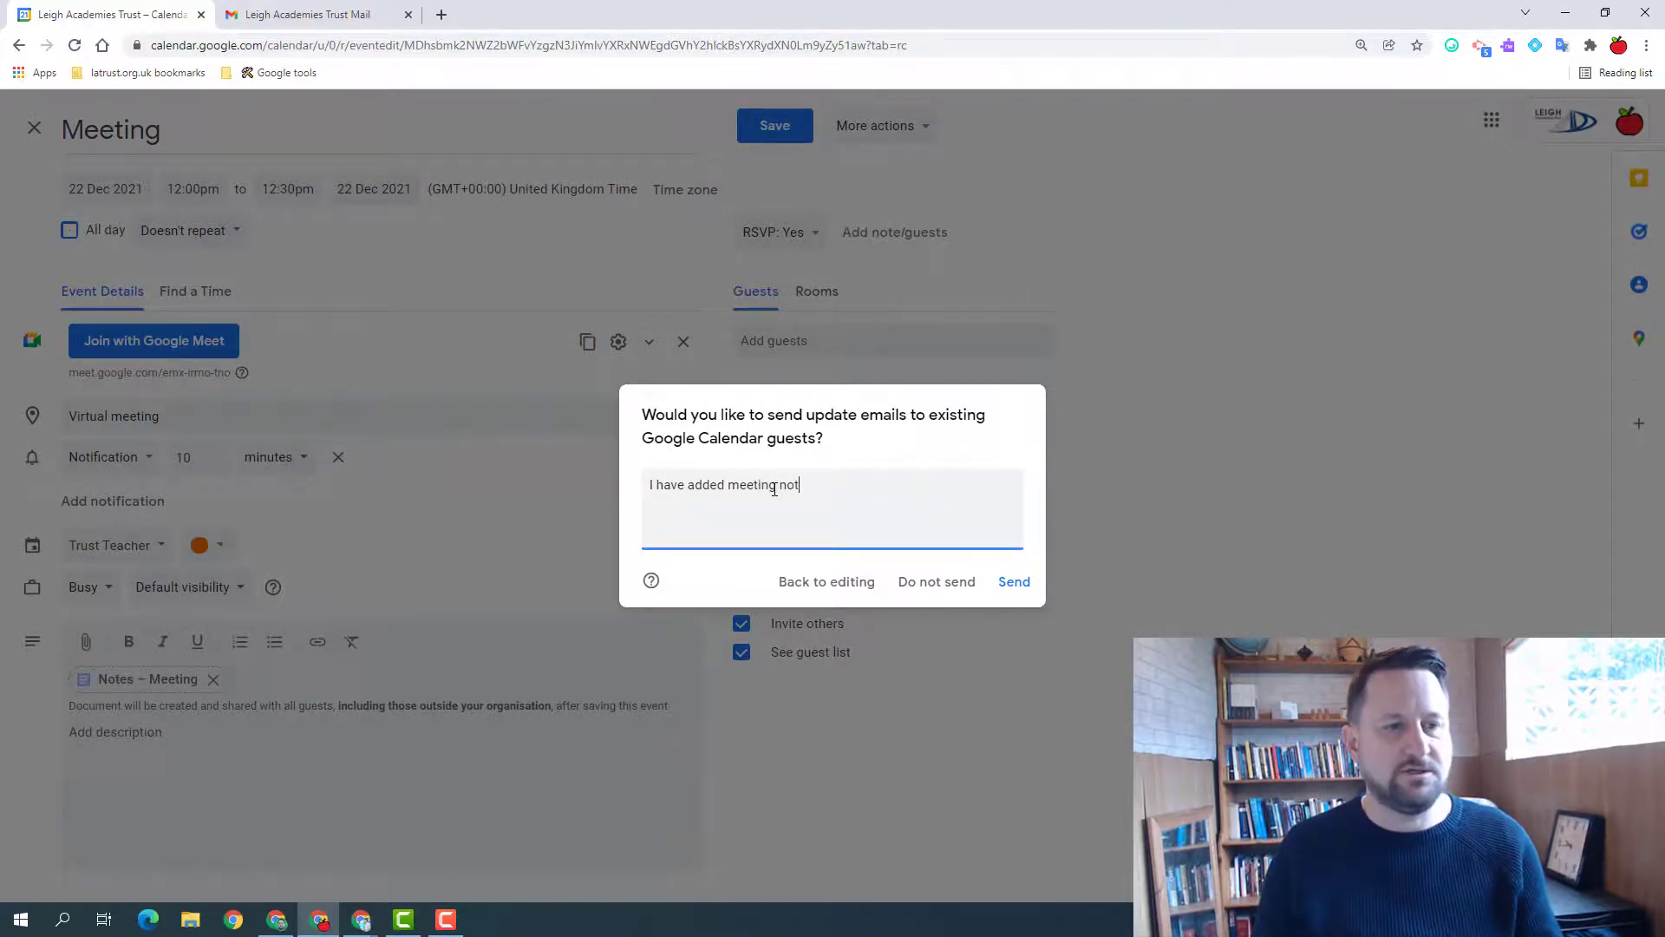
pyautogui.click(1012, 581)
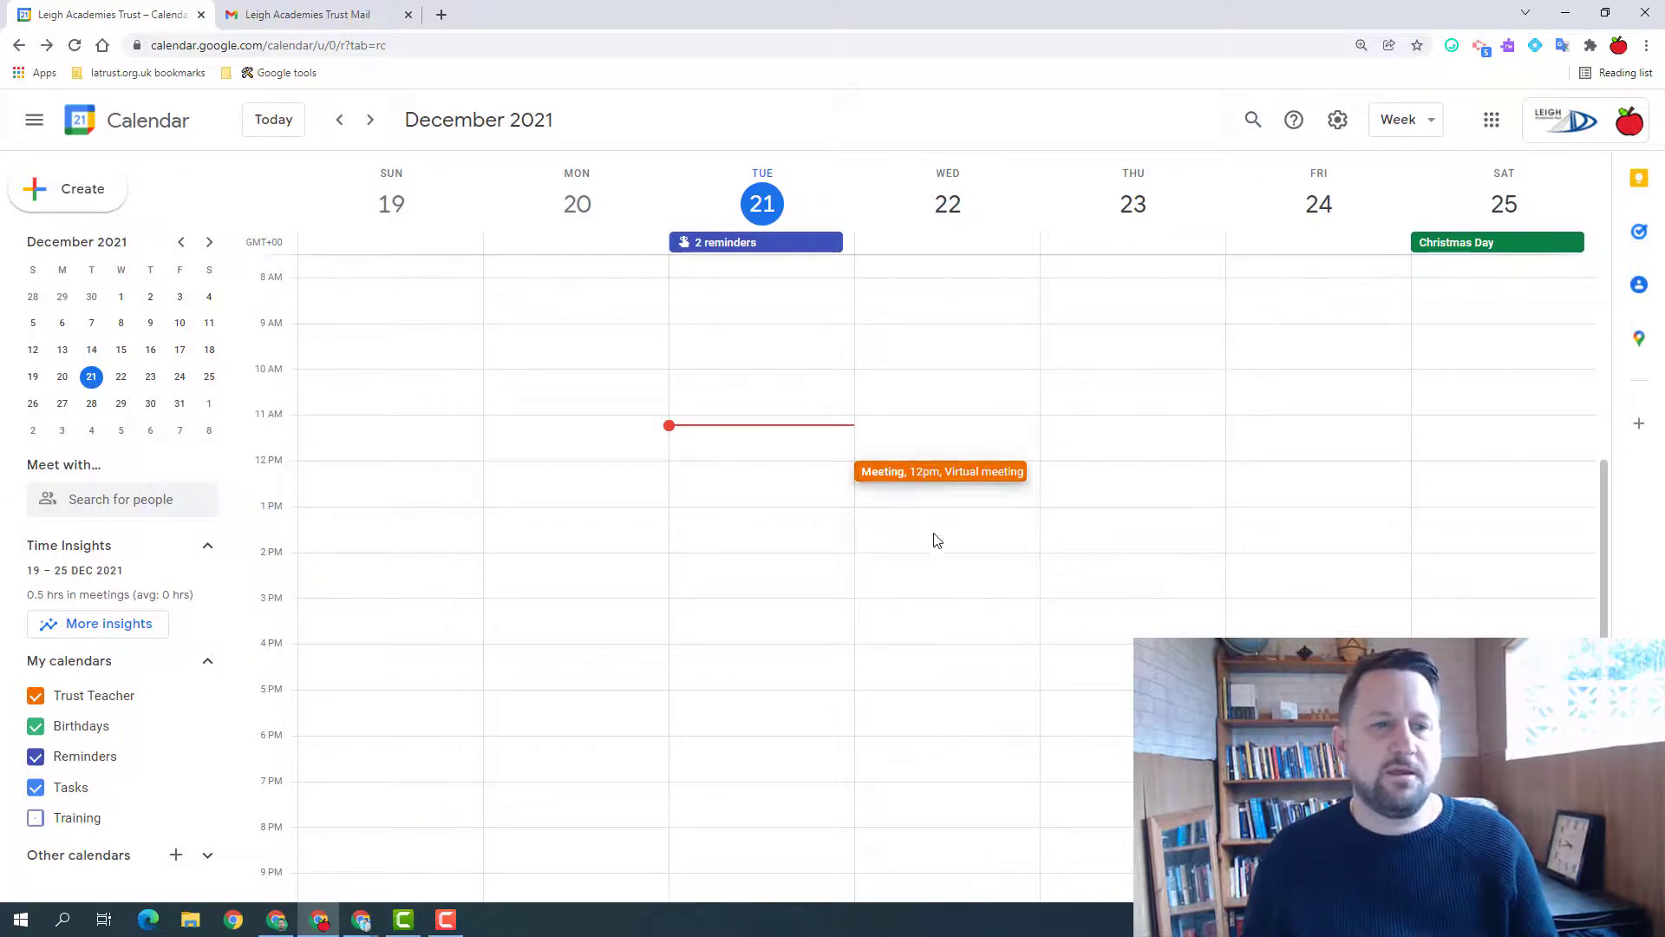
# Start a chat with the Meeting's IT trainer guest, then open a guest email and cancel it unsent
pyautogui.click(941, 479)
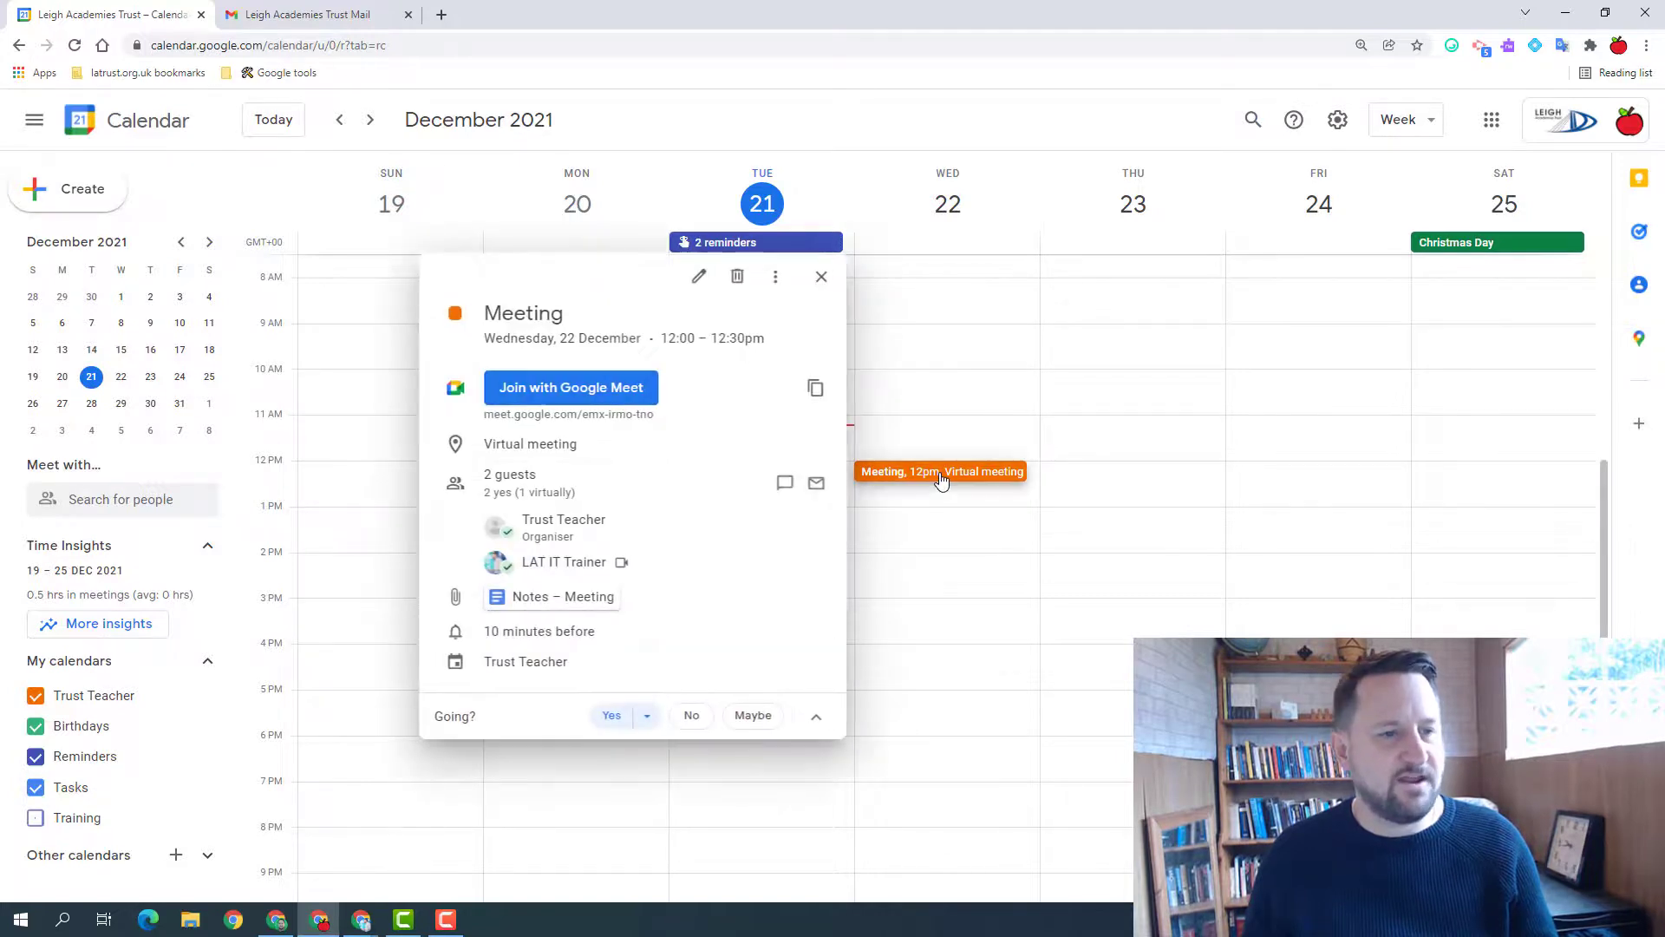
pyautogui.click(785, 490)
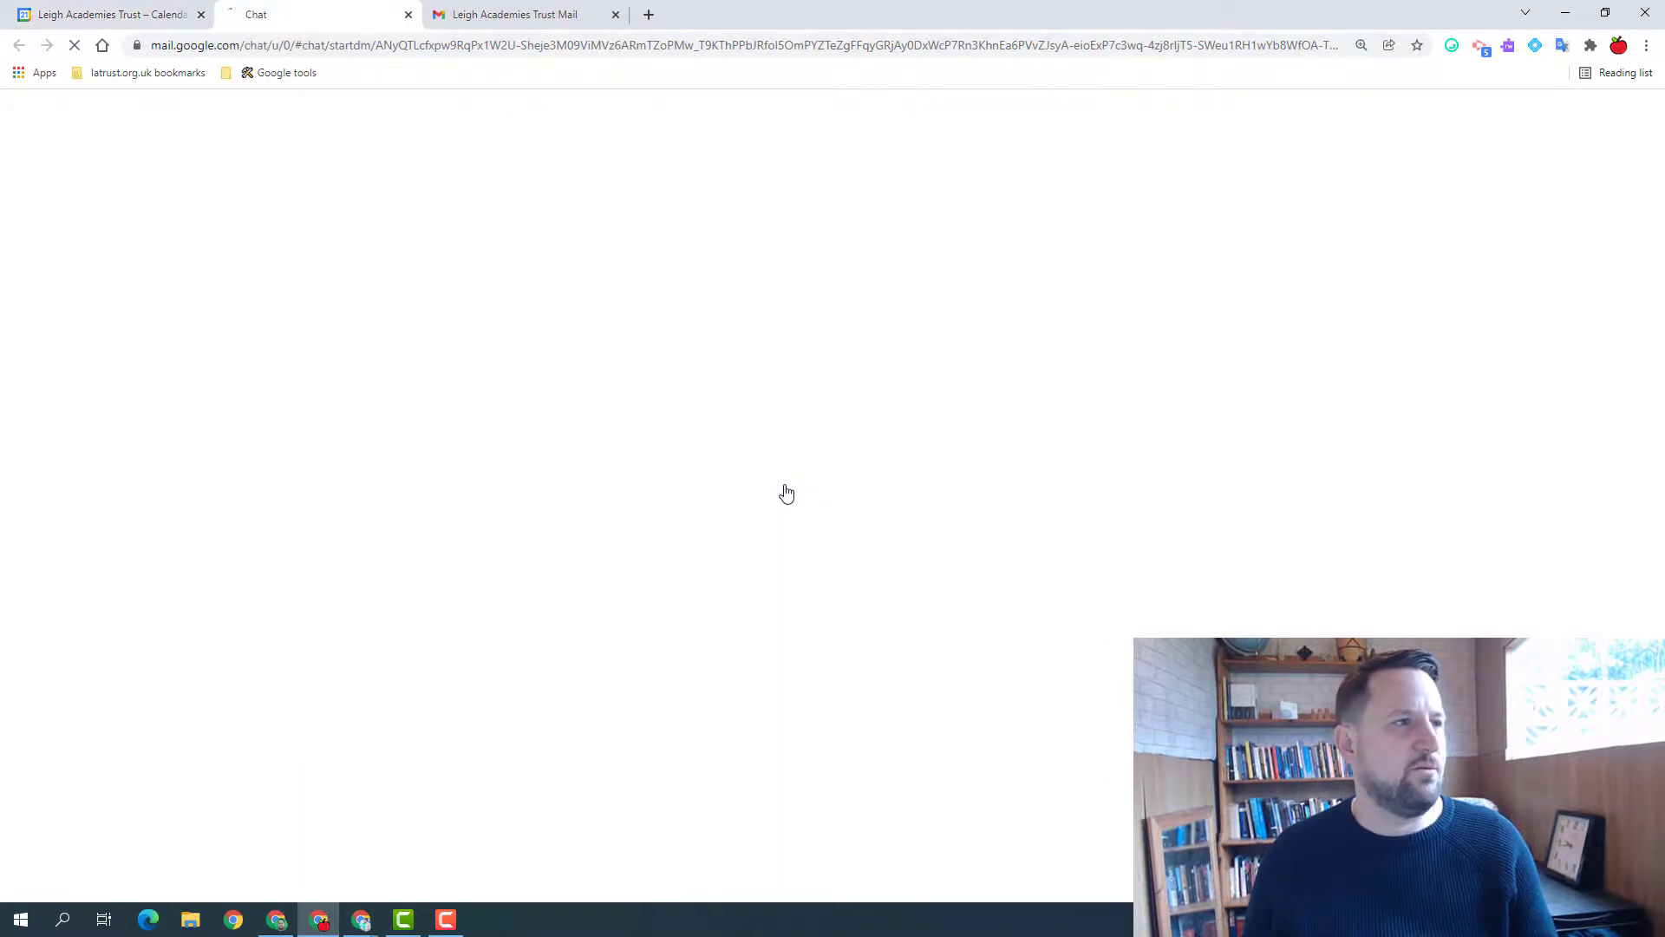
pyautogui.click(108, 15)
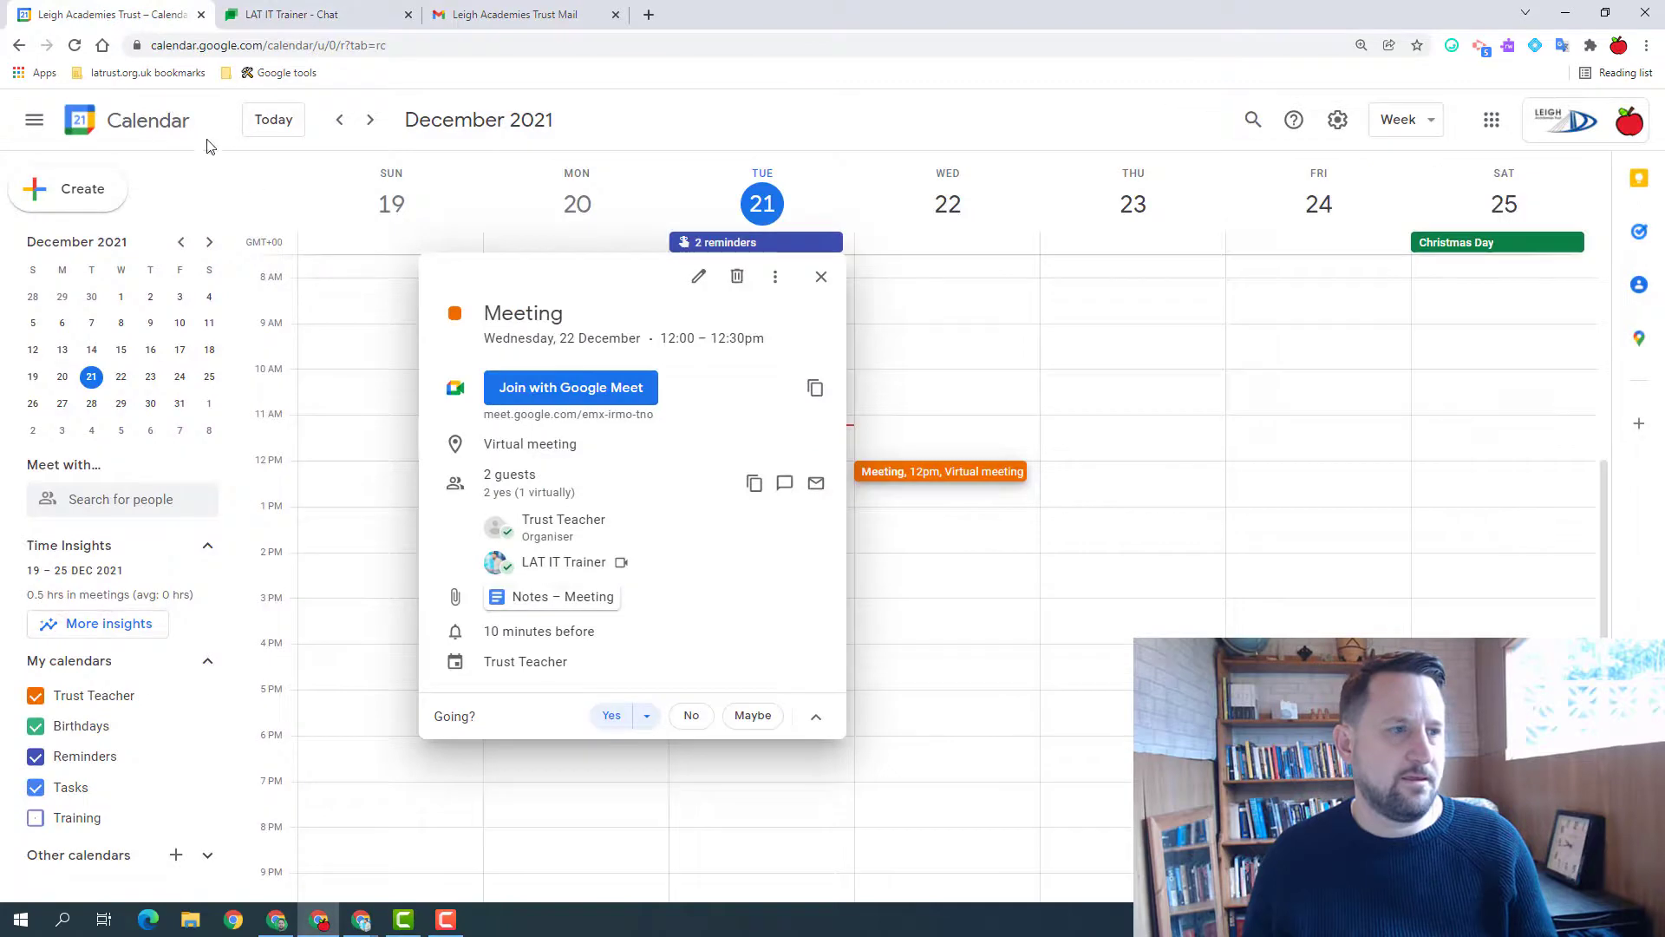
pyautogui.click(815, 484)
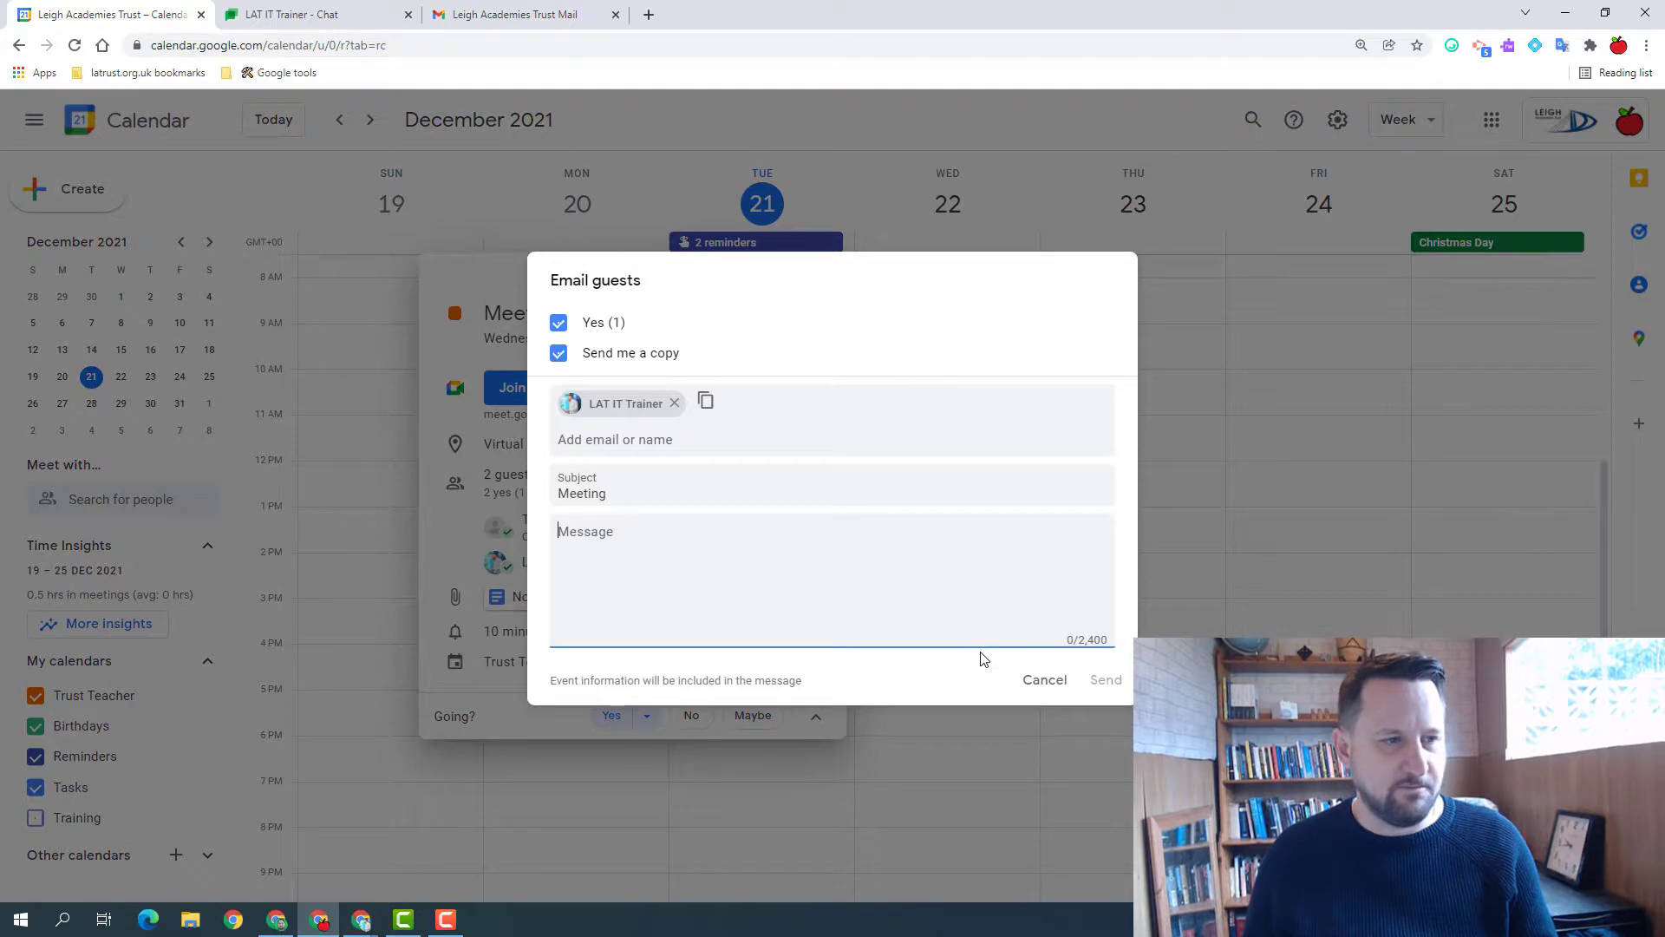
pyautogui.click(1023, 690)
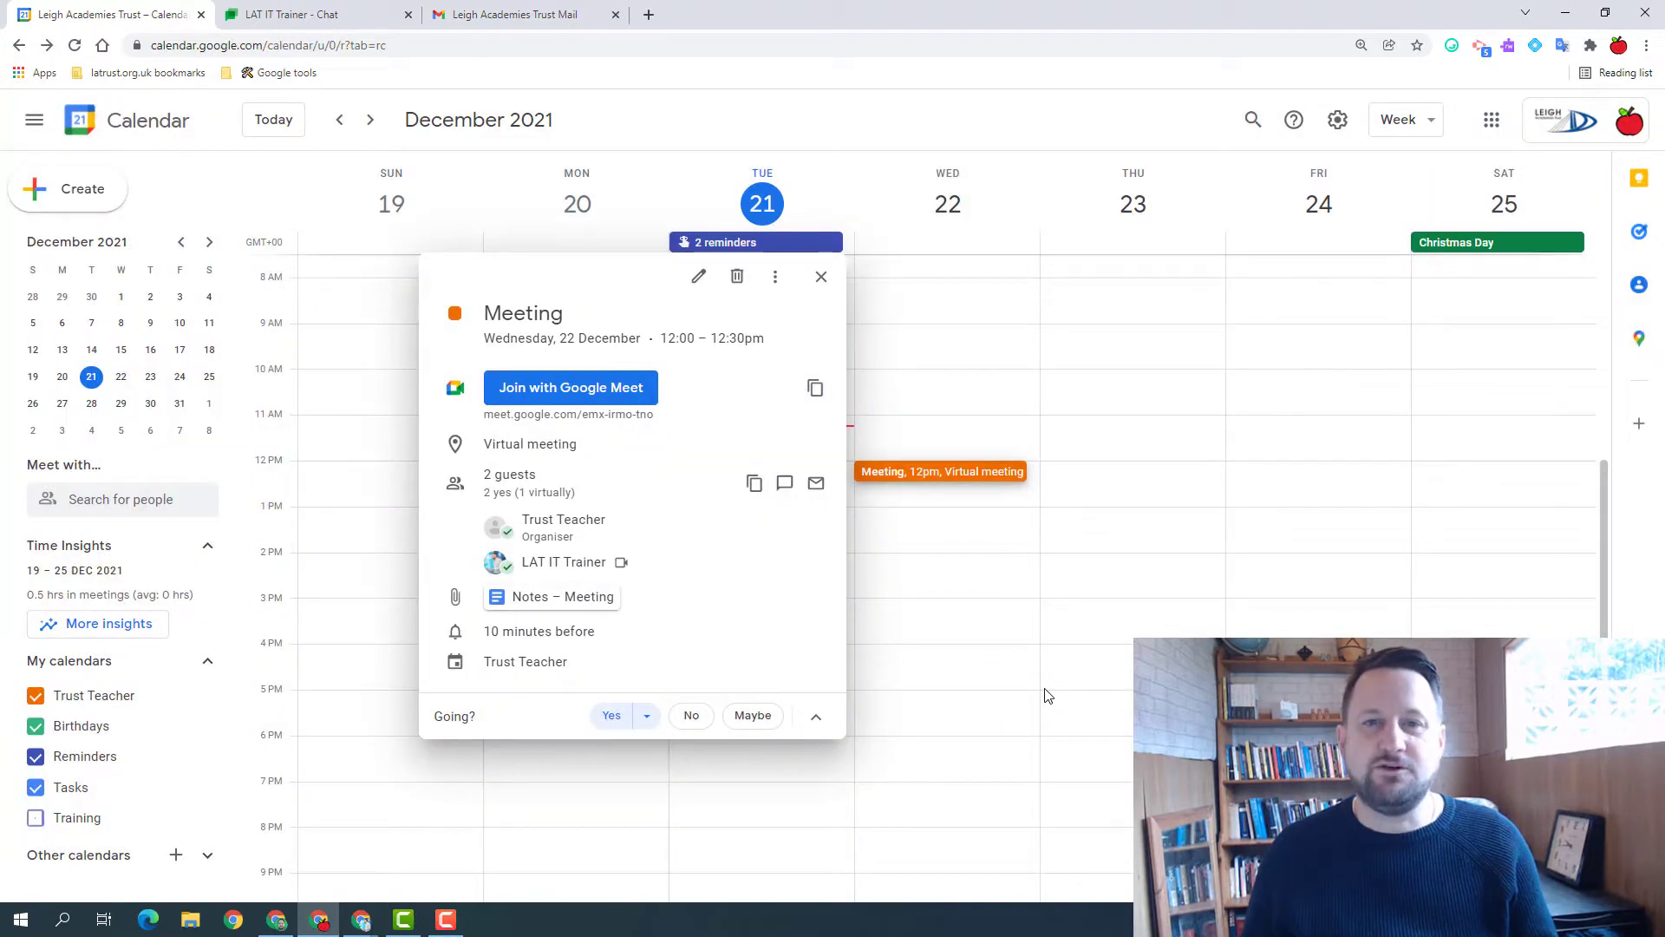